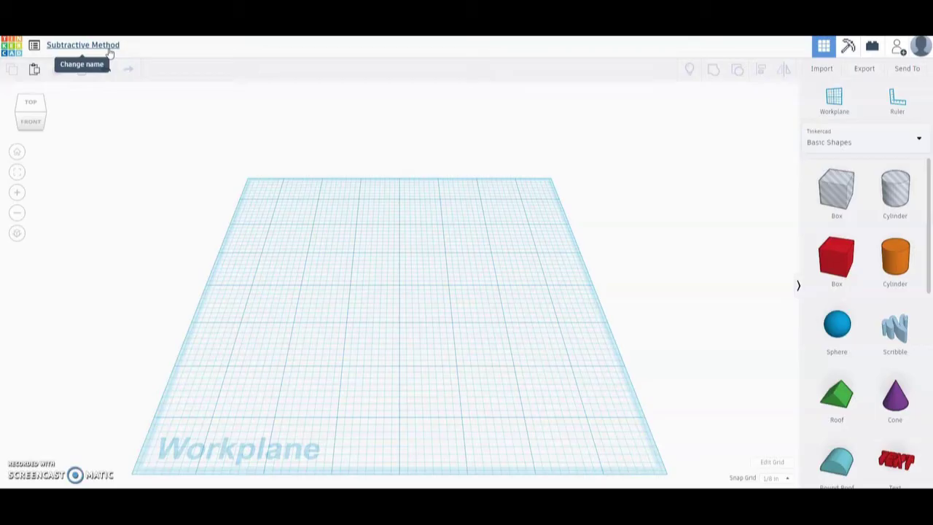
Rename the new design to 'Subtractive Method'.
left_click(95, 52)
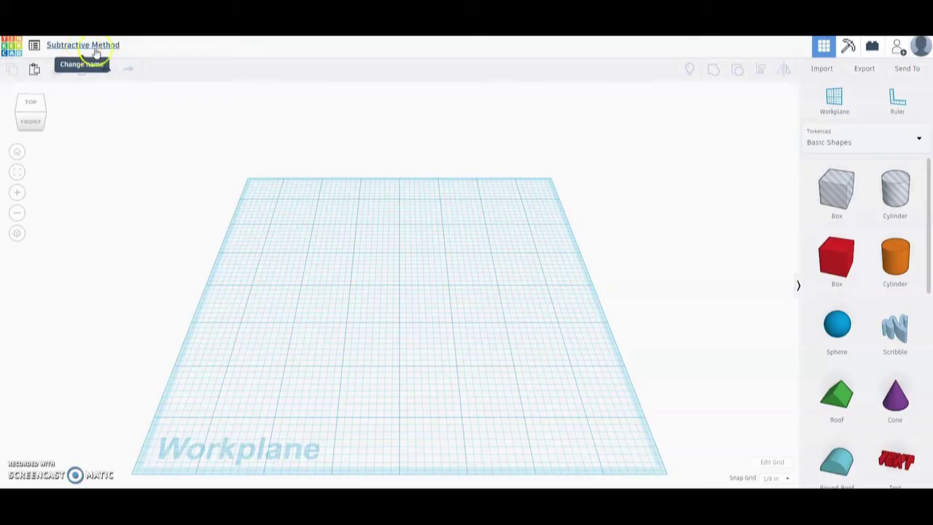
Keep the grid units on inches and place a red box on the workplane.
left_click(767, 468)
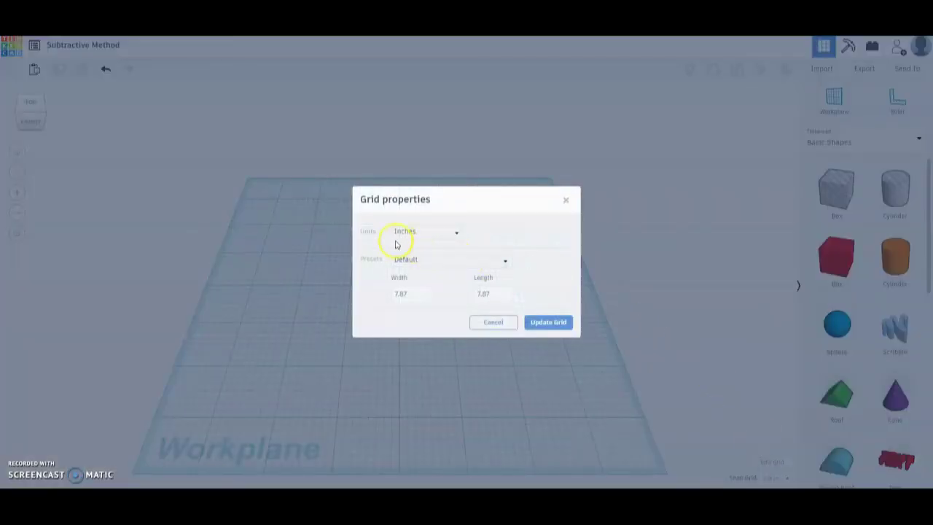
left_click(550, 322)
left_click_drag(835, 268, 375, 292)
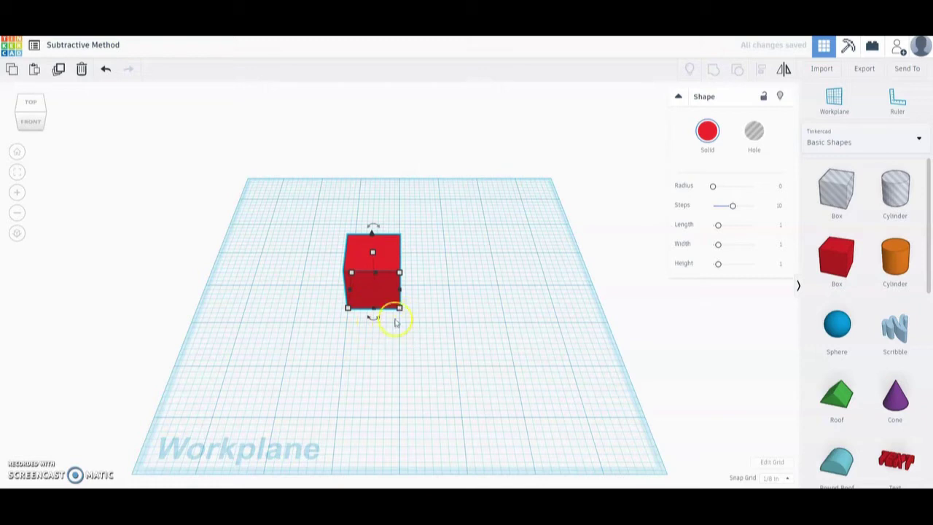
Resize the red box to 2.25 by 2.25 inches with a 1.5-inch height.
mouse_move(399, 308)
left_click(412, 335)
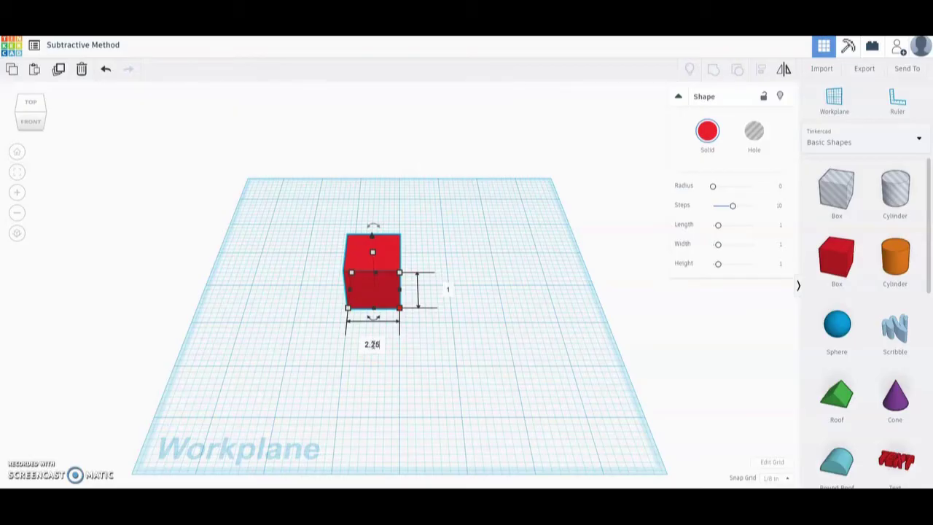
left_click(449, 292)
type("2.25")
left_click(479, 337)
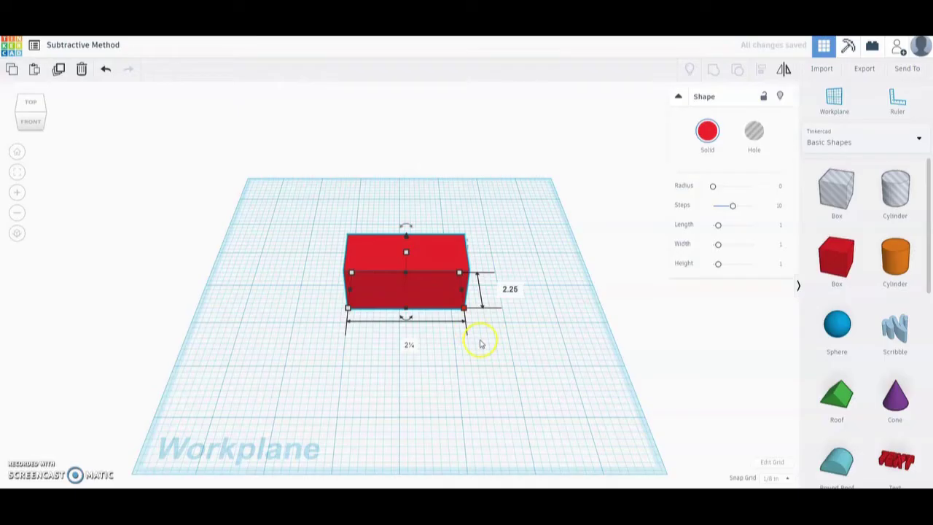
left_click(408, 268)
left_click(460, 308)
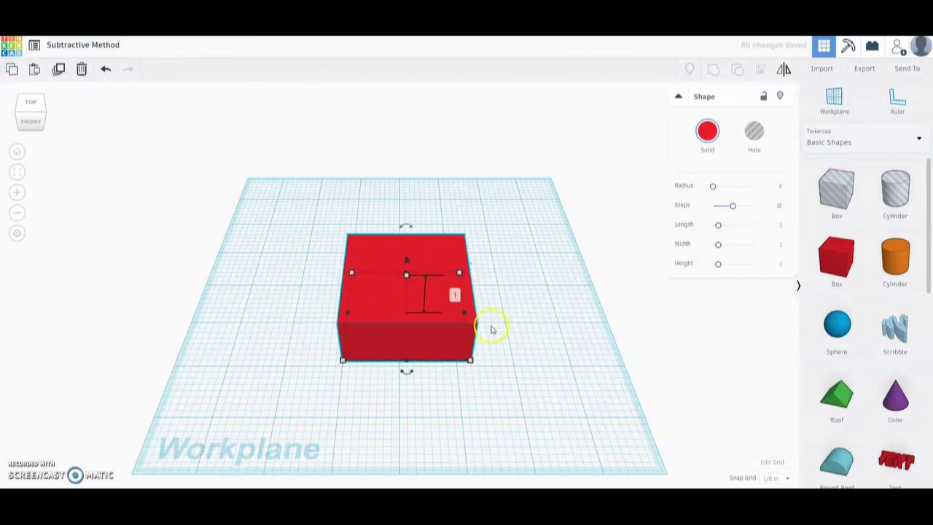
left_click(454, 296)
type("1.5")
left_click(496, 311)
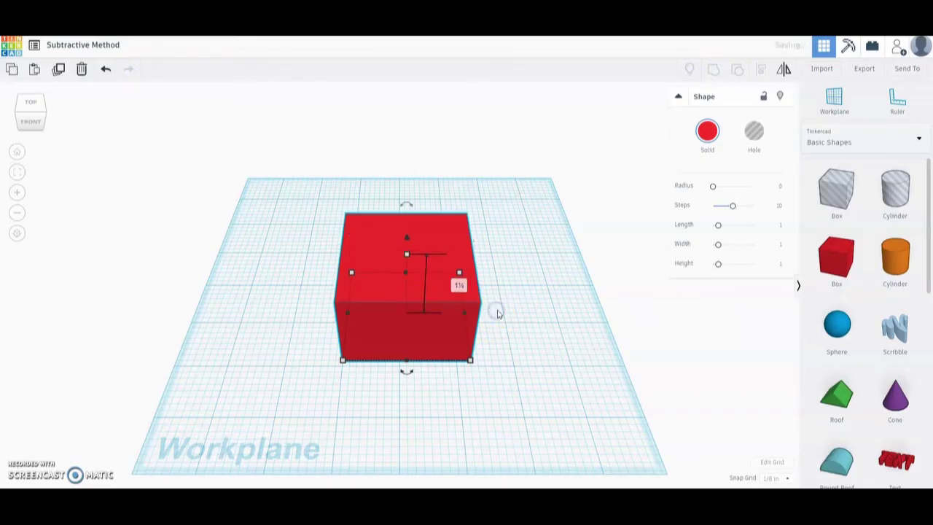
left_click(504, 357)
right_click_drag(541, 298, 375, 302)
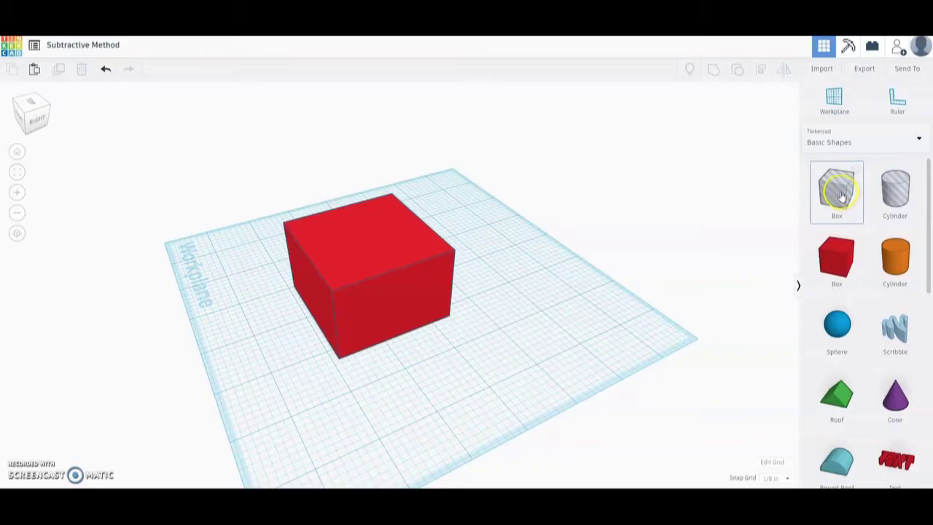
Place a hole box and size it 0.75 by 0.75 inches, 1.5 inches tall.
left_click_drag(842, 195, 526, 317)
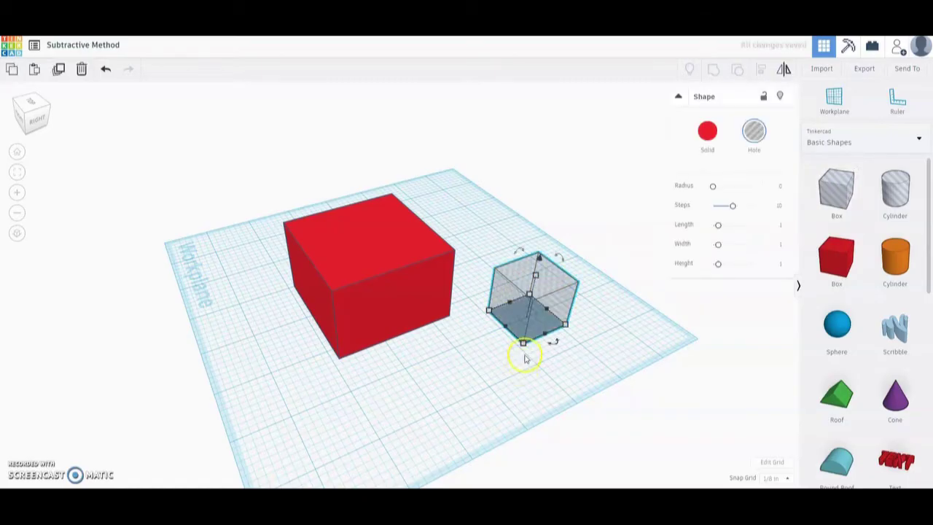
mouse_move(524, 355)
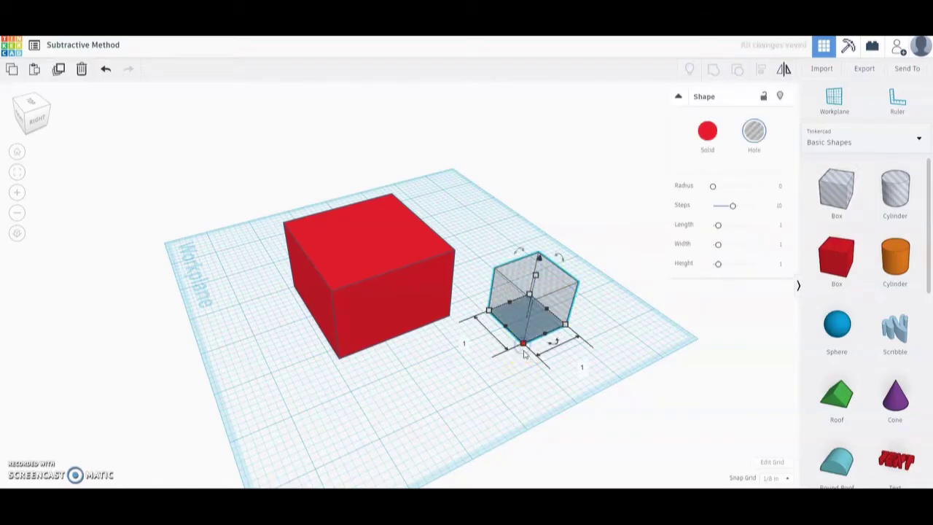
left_click(466, 346)
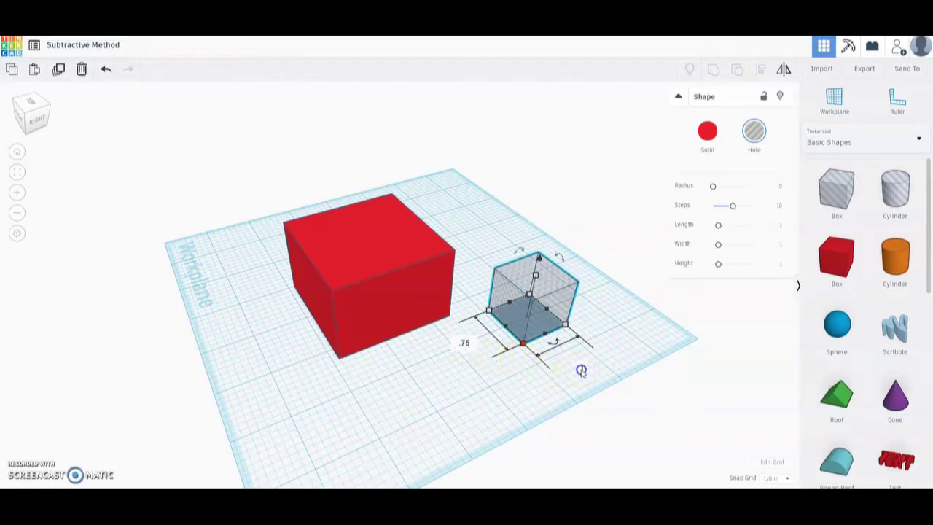
key("Tab")
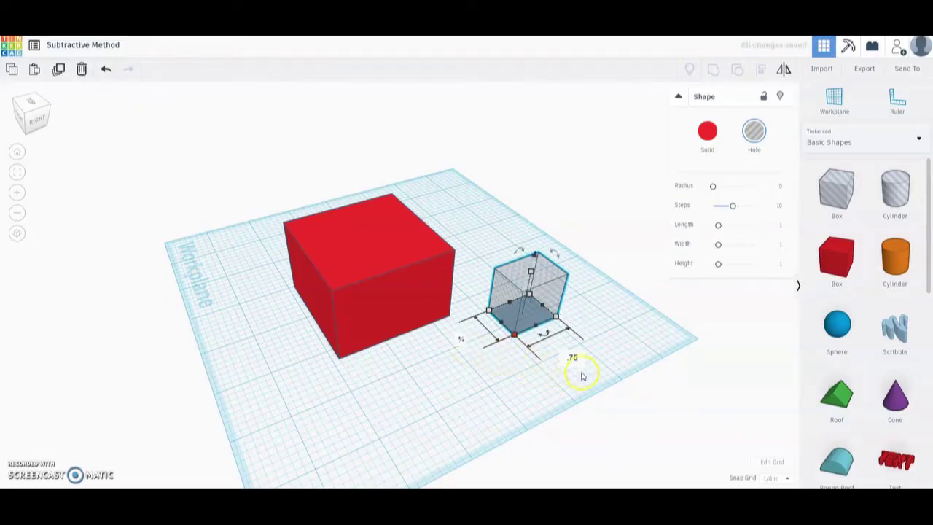
type(".75")
key("Return")
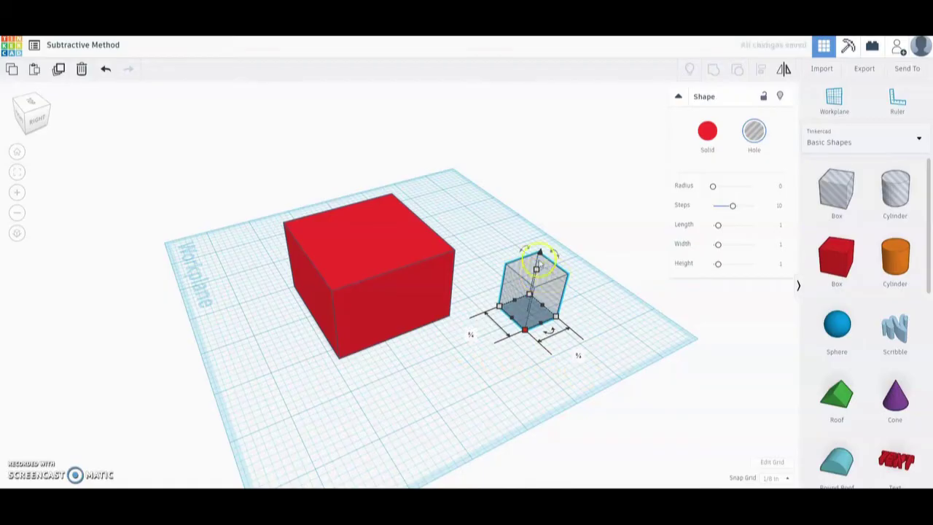
left_click(536, 271)
left_click(582, 291)
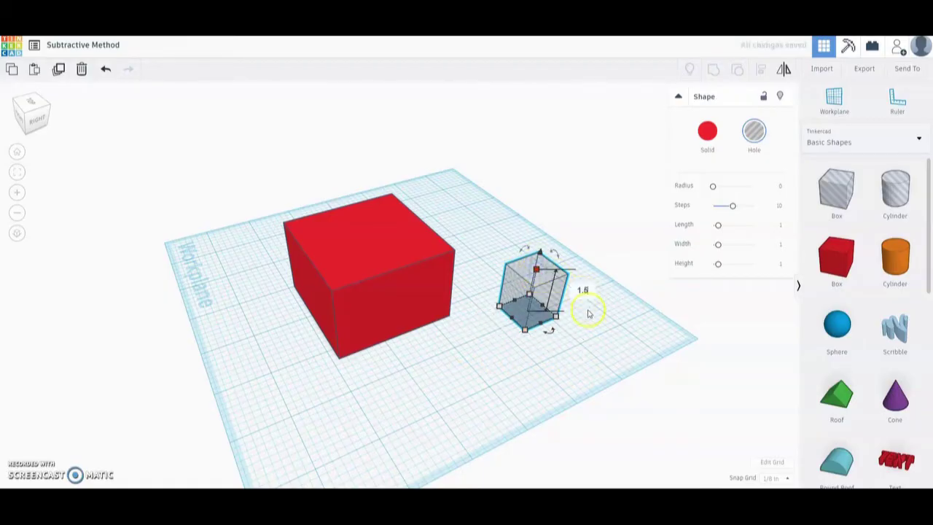
type("1.5")
key("Return")
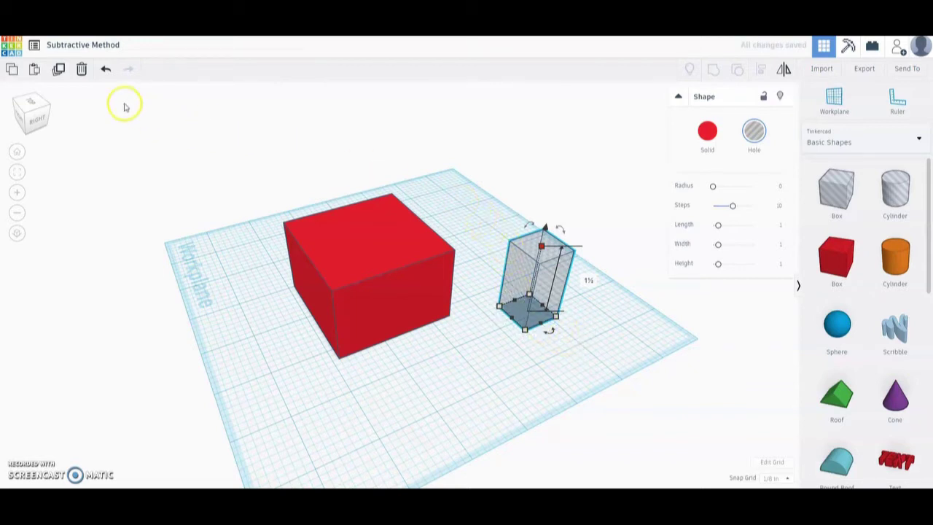
Duplicate the hole box and shift the copy left against the red box.
left_click(58, 70)
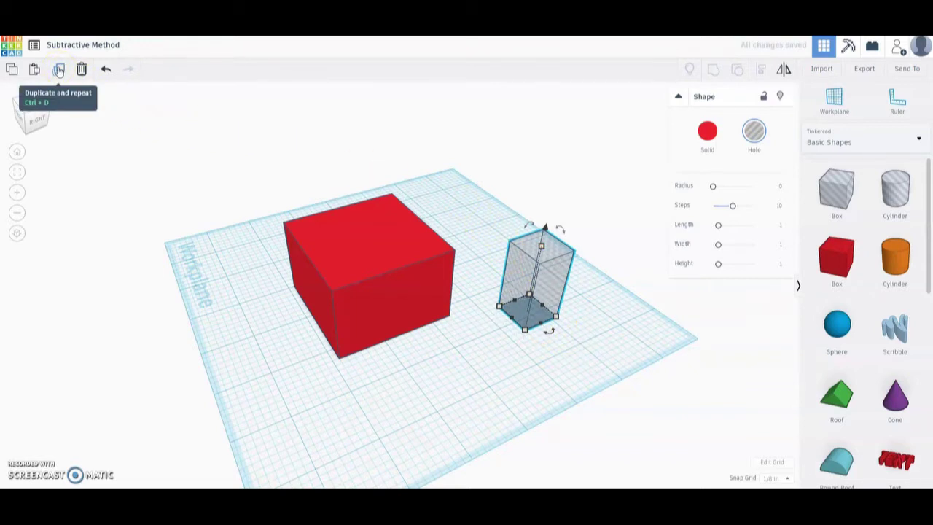
left_click(58, 69)
key("Left")
key("Left")
key("Left")
key("Left")
key("Left")
key("Left")
key("Left")
key("Left")
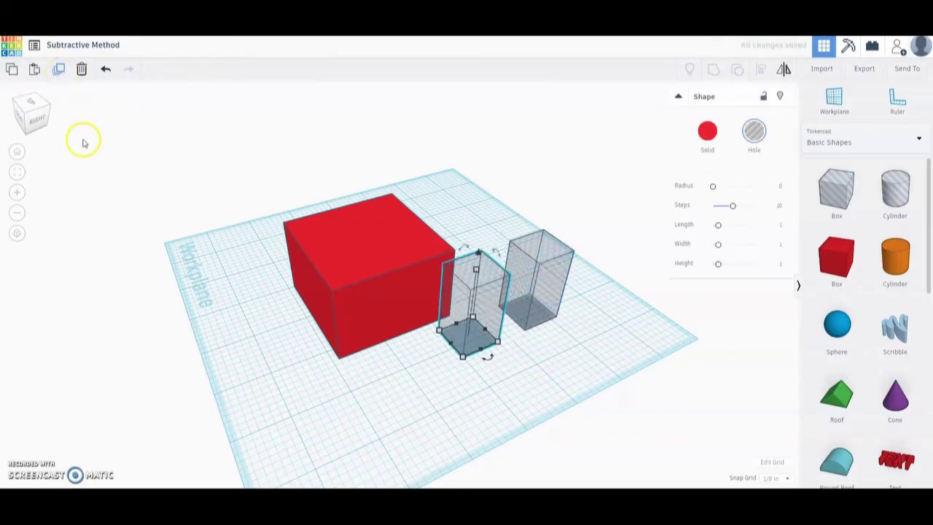
key("Left")
left_click(34, 104)
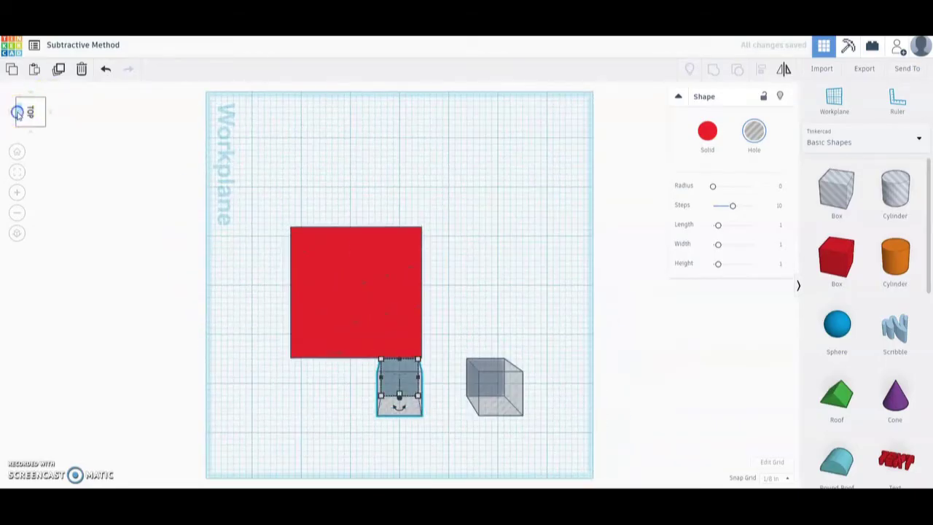
Nudge both hole boxes into the red box's top-left and top-right corners.
left_click(17, 113)
left_click(31, 107)
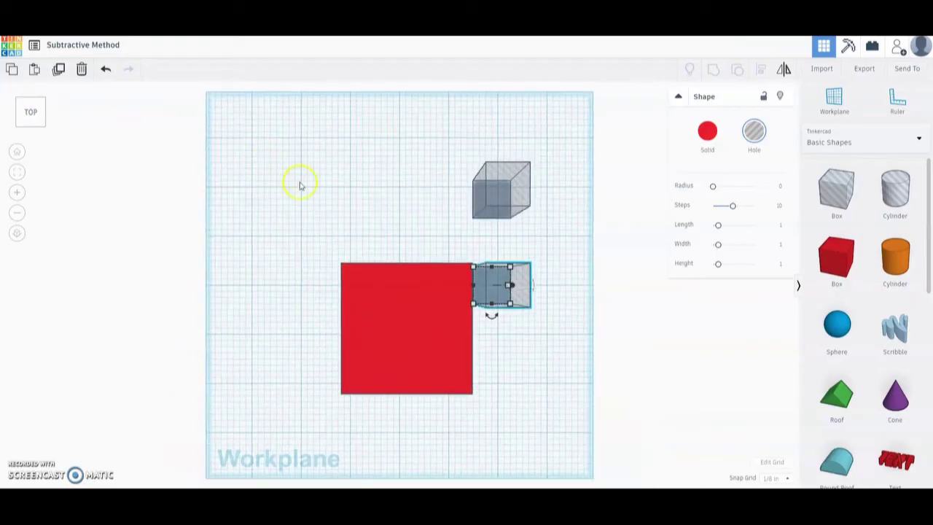
left_click(501, 192)
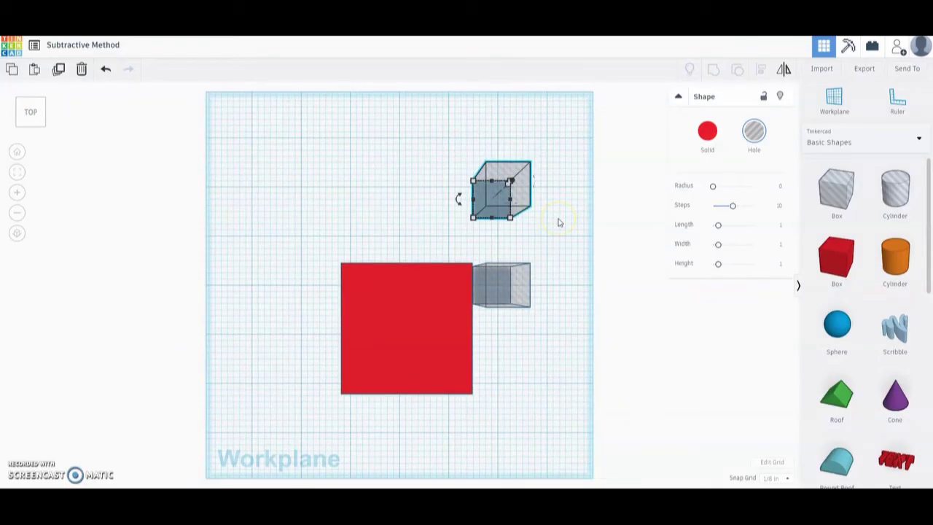
key("Left")
key("Left")
key("Left")
key("Left")
key("Left")
key("Left")
key("Left")
key("Left")
key("Left")
key("Left")
key("Left")
key("Left")
key("Left")
key("Left")
key("Left")
key("Left")
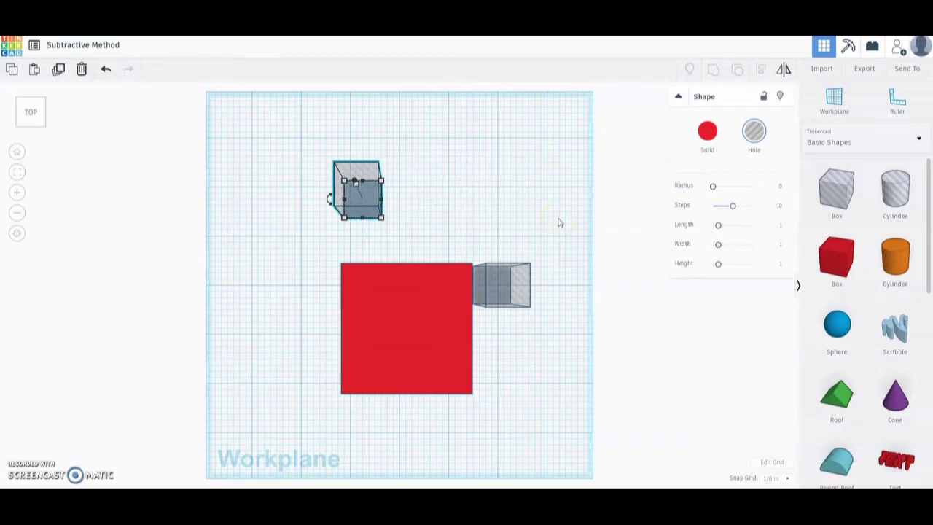
key("Down")
key("Down")
key("Down")
key("Down")
key("Down")
key("Down")
key("Down")
key("Down")
key("Down")
key("Down")
key("Down")
key("Down")
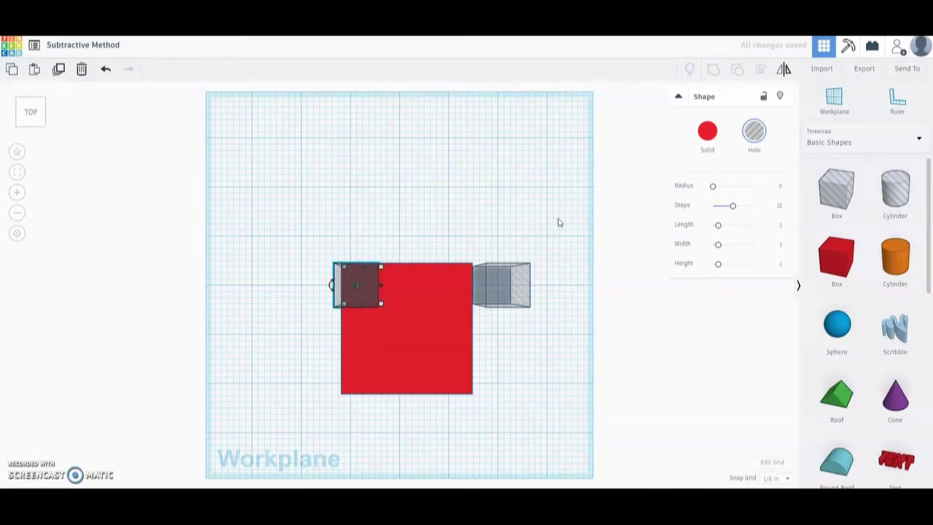
key("Right")
left_click(510, 290)
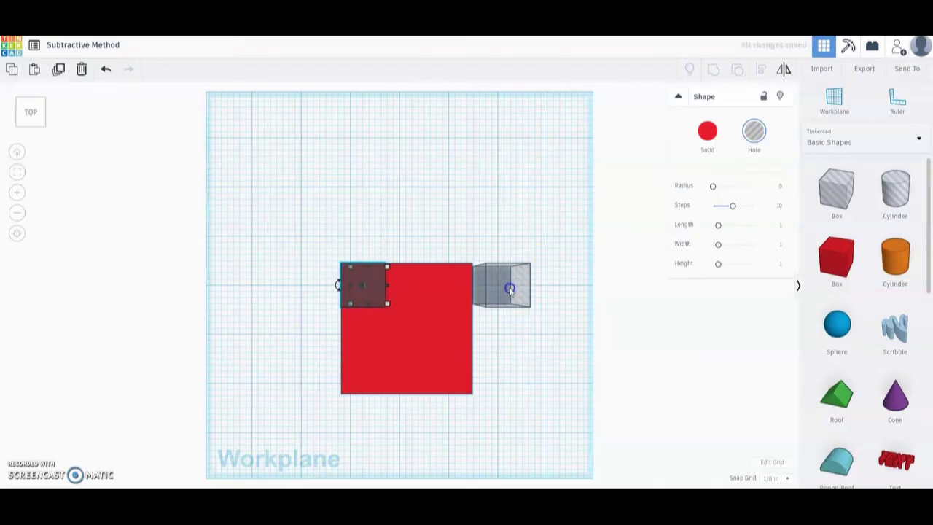
key("Left")
key("Left")
key("Left")
key("Left")
key("Left")
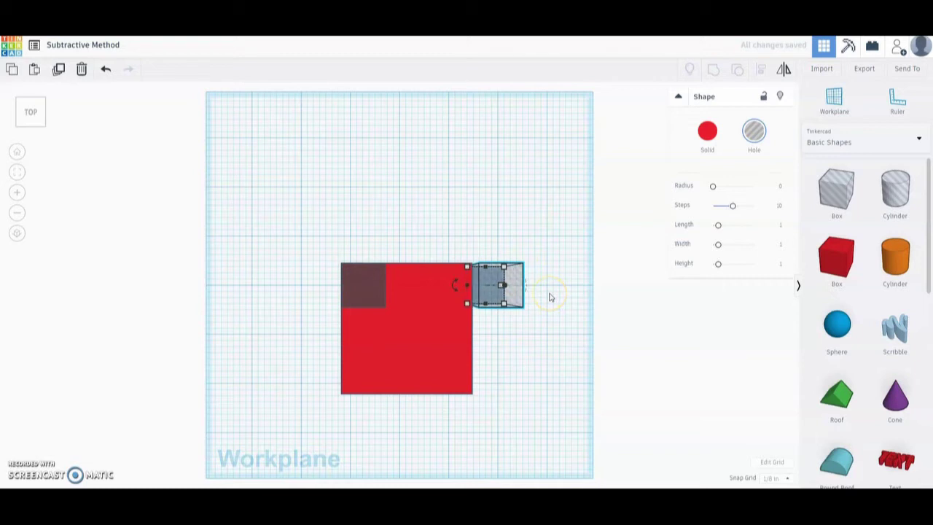
key("Left")
key("Left")
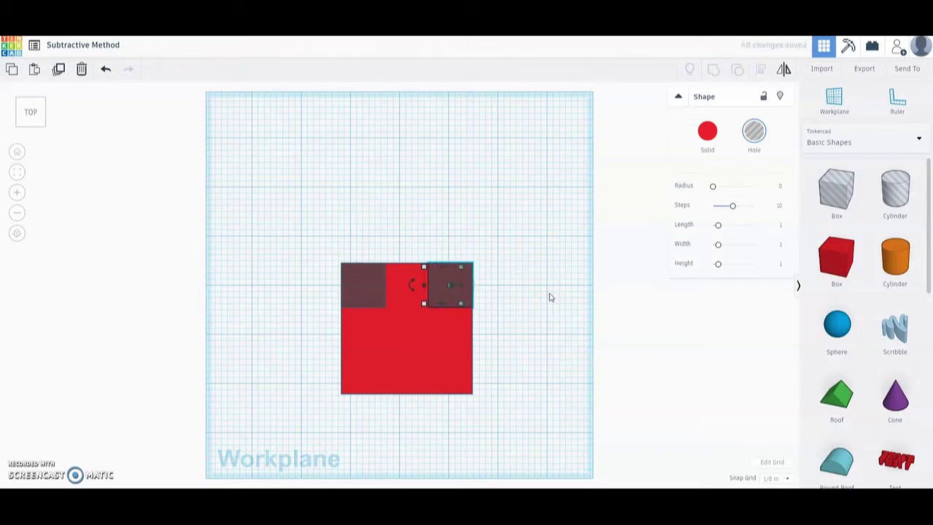
left_click(549, 294)
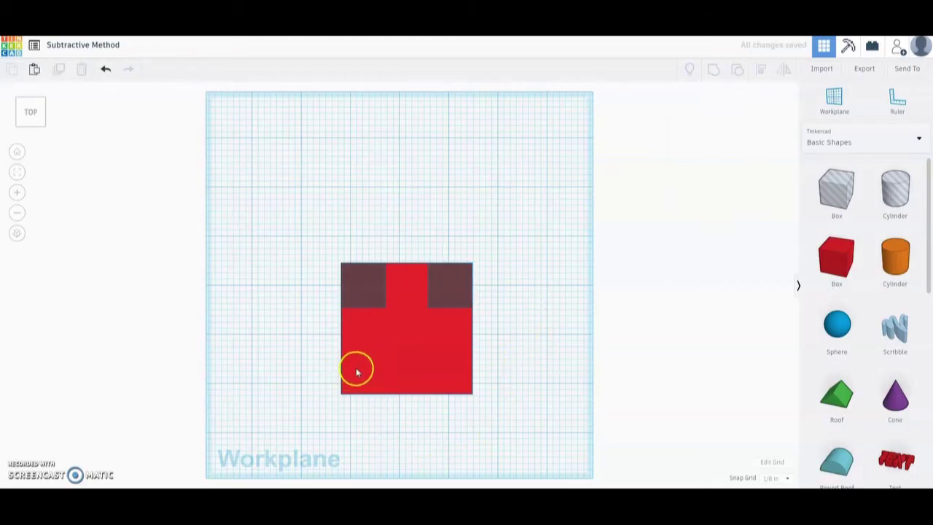
Add a third hole box with 1.5-inch width and 1.5-inch height.
left_click_drag(838, 193, 396, 208)
left_click(411, 223)
left_click(386, 276)
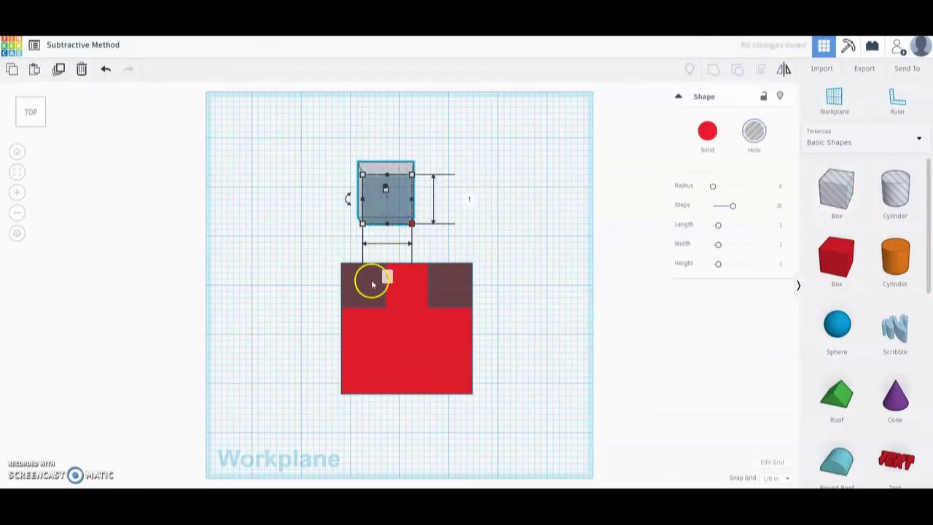
left_click(416, 279)
type("1.5")
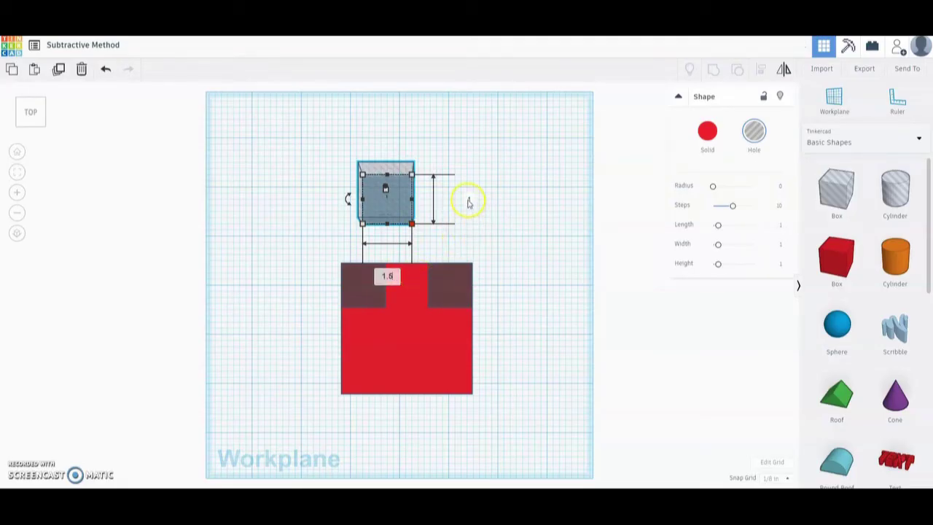
key("Return")
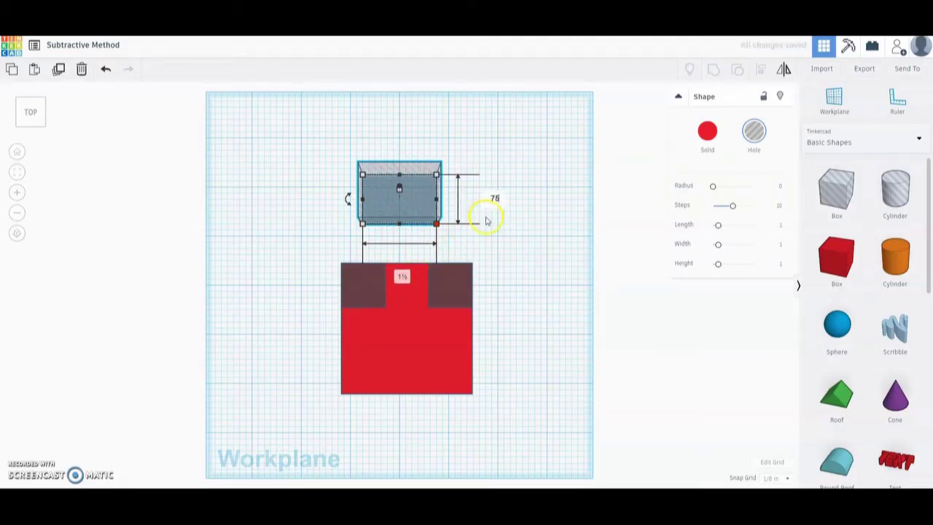
mouse_move(496, 229)
right_mouse_down()
mouse_move(500, 248)
mouse_move(485, 214)
right_mouse_up()
left_click(408, 186)
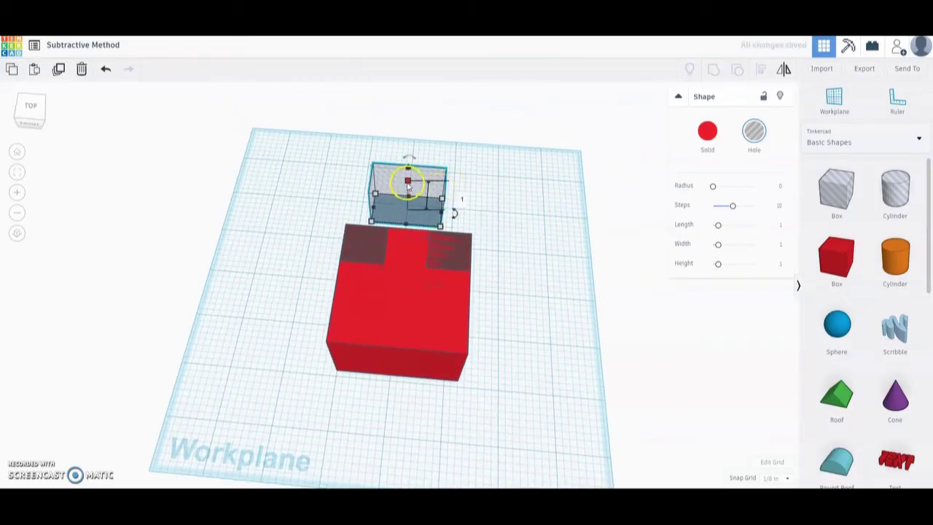
left_click(459, 203)
type("1")
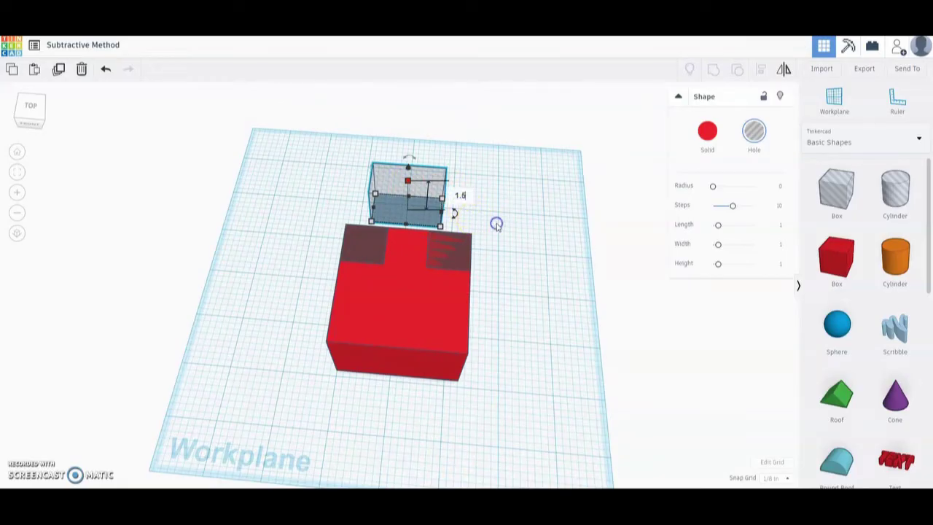
type(".5")
left_click(495, 225)
left_click(337, 202)
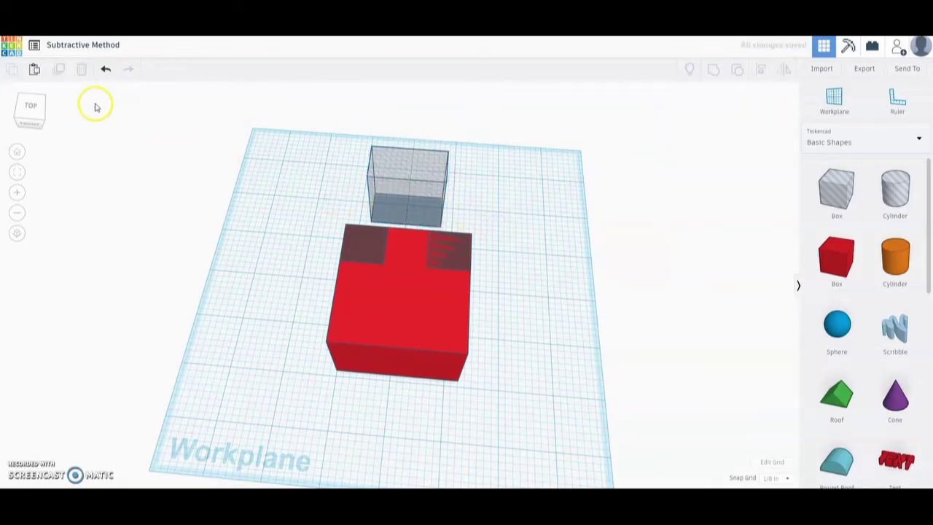
Align the wide hole box flush with the red box's bottom-left edges, then select all four shapes.
left_click(30, 105)
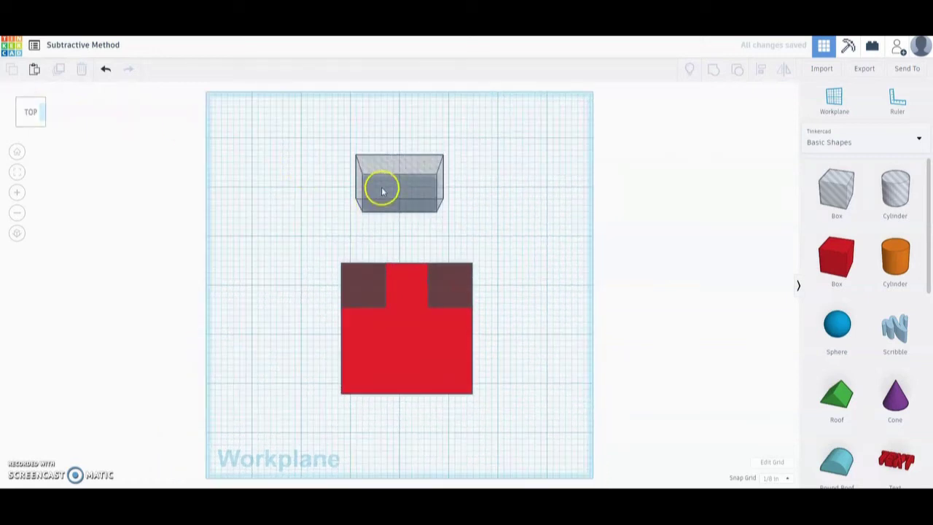
left_click(382, 190)
key("Down")
key("Down")
key("Down")
key("Down")
key("Down")
key("Down")
key("Down")
key("Down")
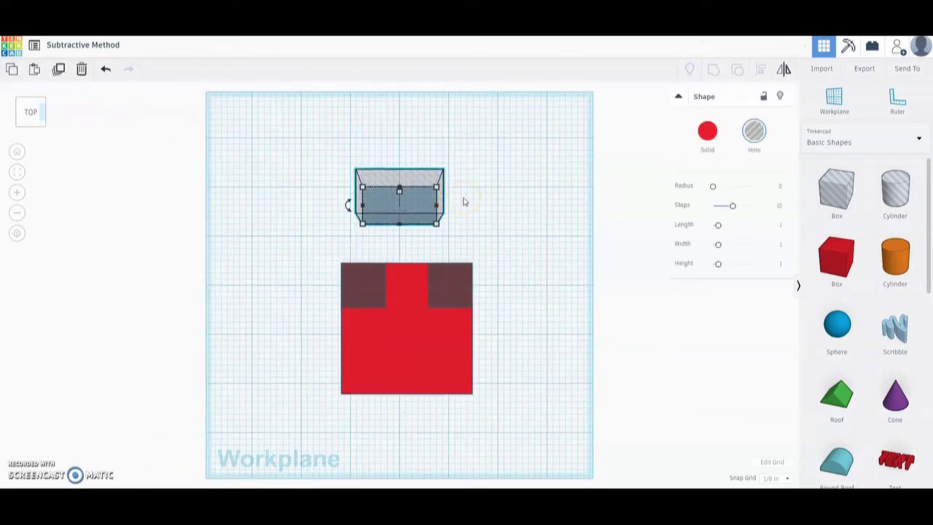
key("Down")
key("Down")
key("Down")
key("Down")
key("Down")
key("Down")
key("Down")
key("Down")
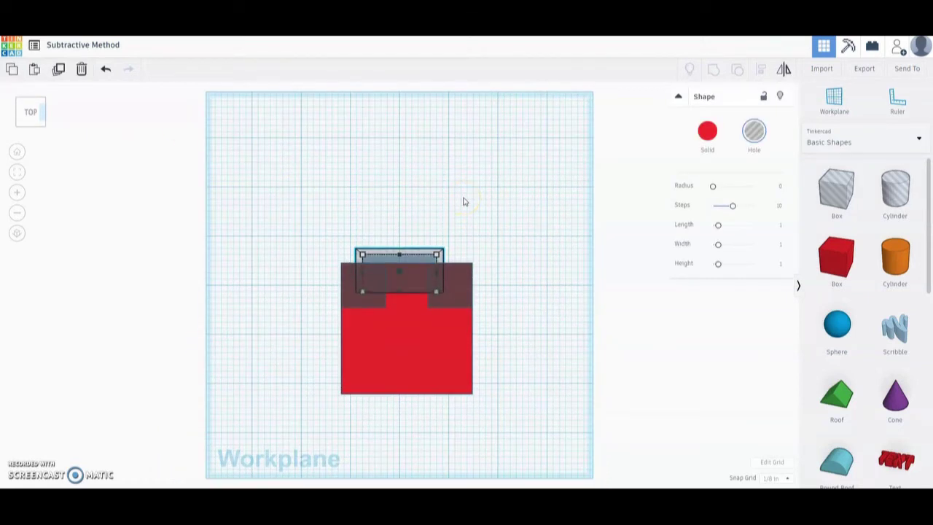
key("Down")
key("Down")
key("Down")
key("Down")
key("Down")
key("Down")
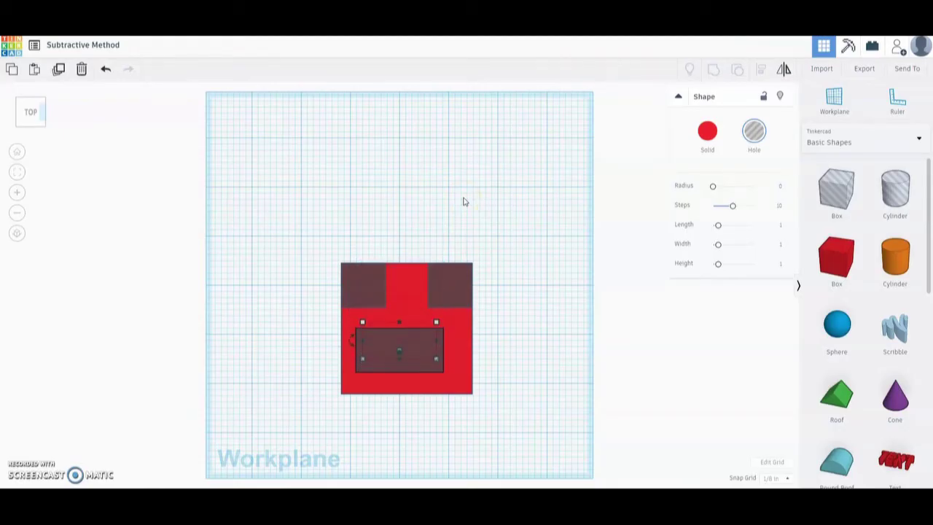
key("Left")
key("Left")
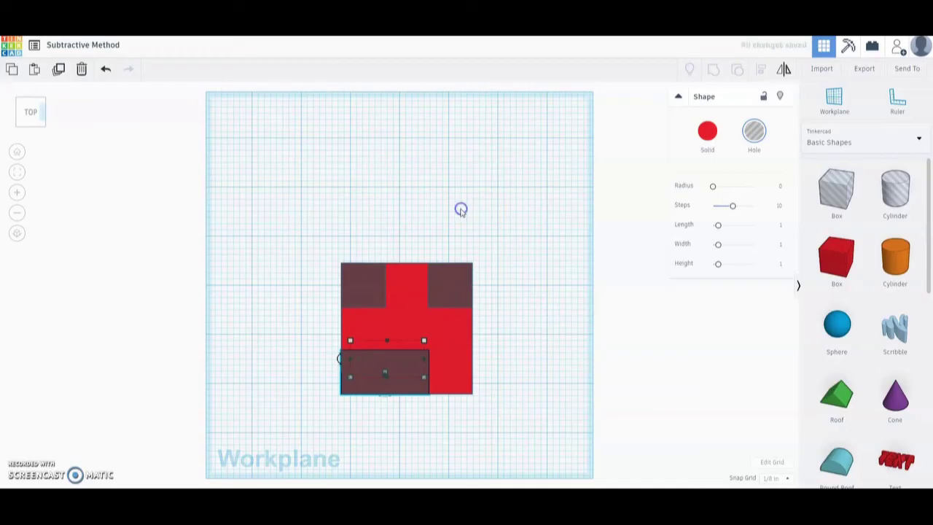
left_click(460, 209)
left_click(18, 151)
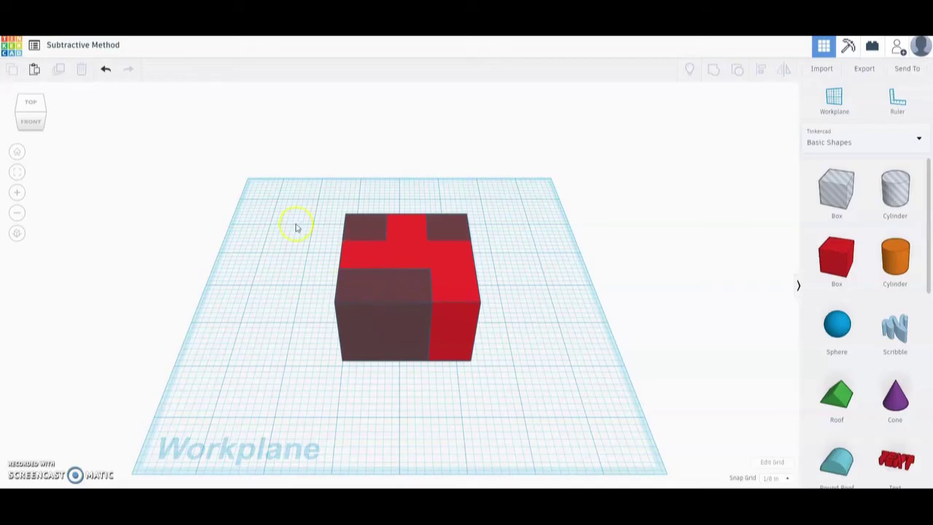
left_click_drag(292, 195, 538, 391)
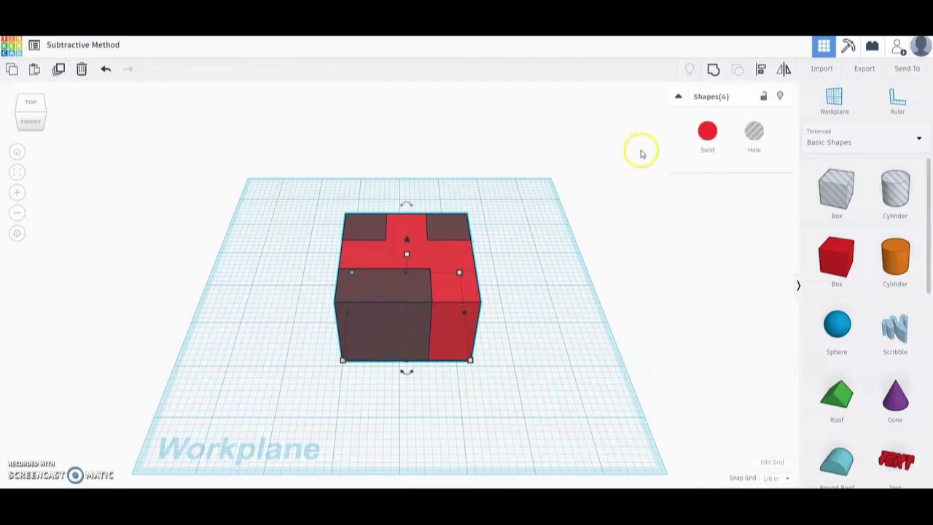
Group the red box and three holes into one carved solid.
left_click(711, 69)
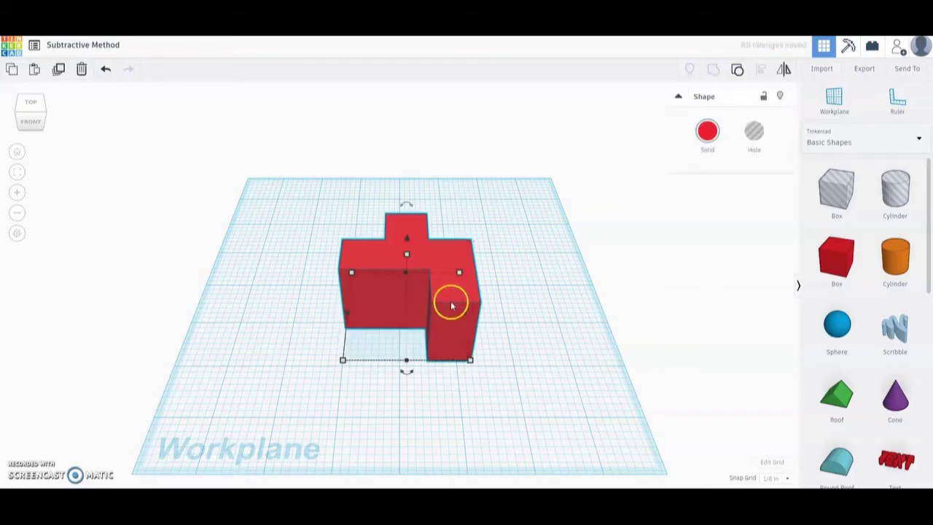
left_click(525, 268)
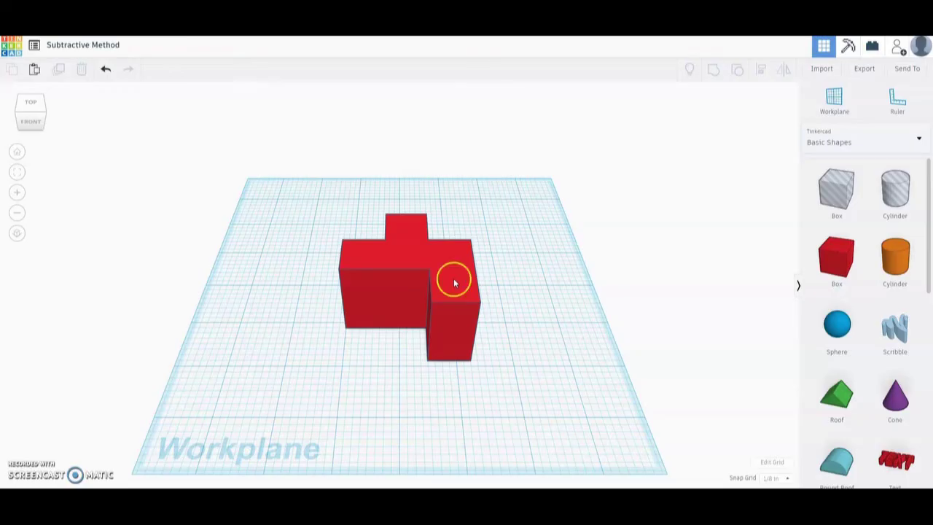
Add a new hole box and size it to 0.75 × 0.75 × 0.75 inches.
left_click_drag(814, 209, 519, 244)
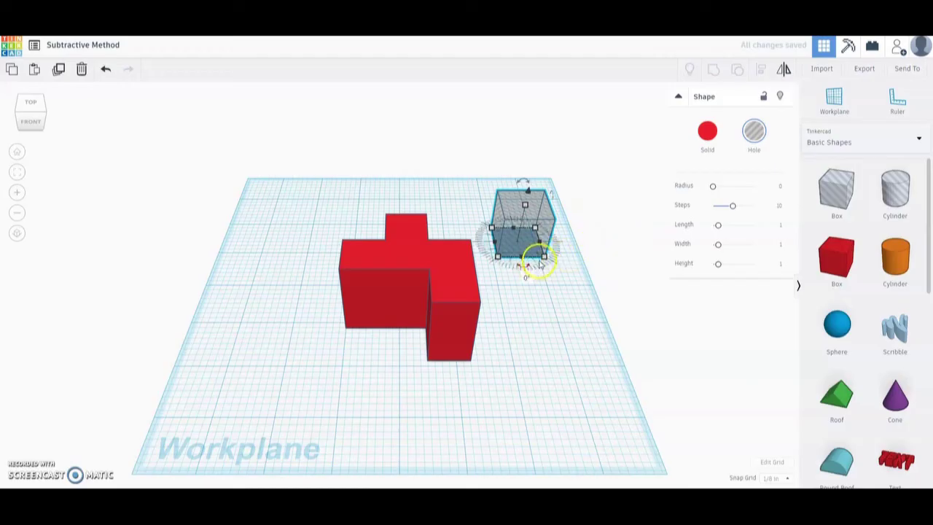
left_click(530, 292)
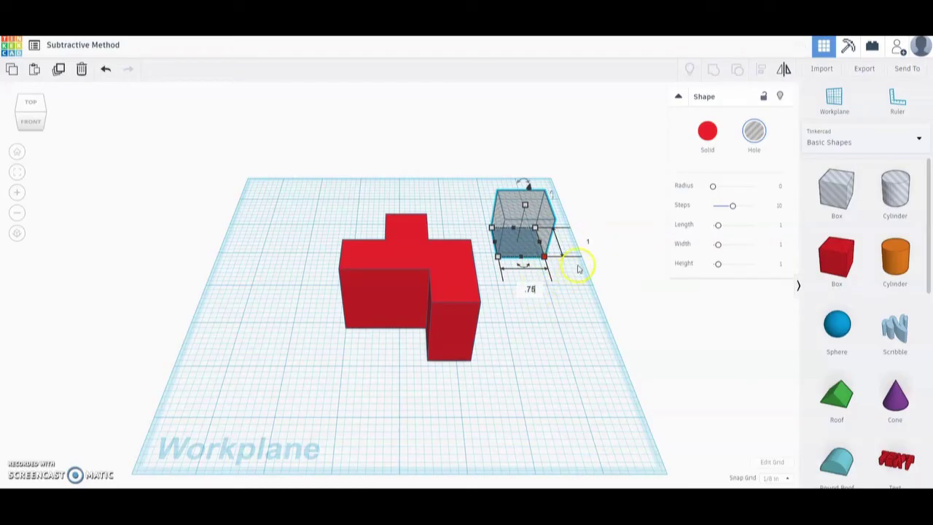
left_click(587, 244)
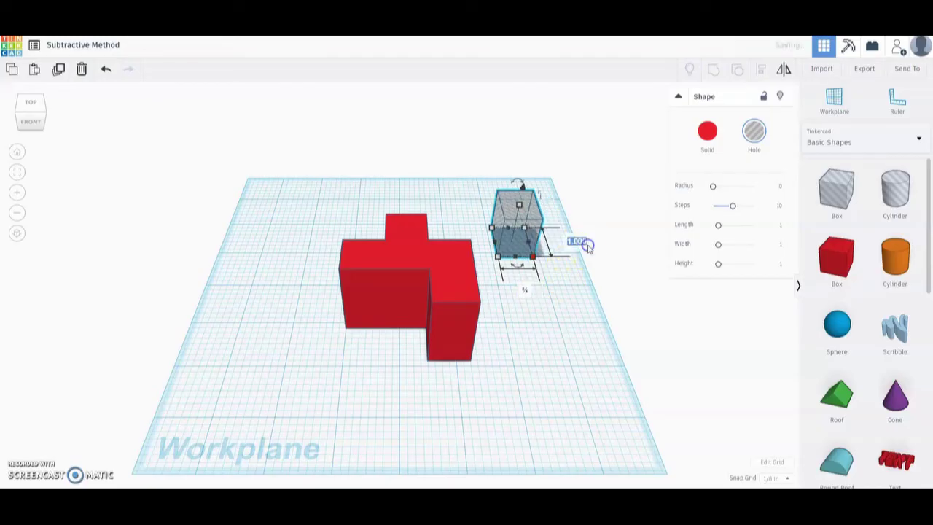
left_click(565, 276)
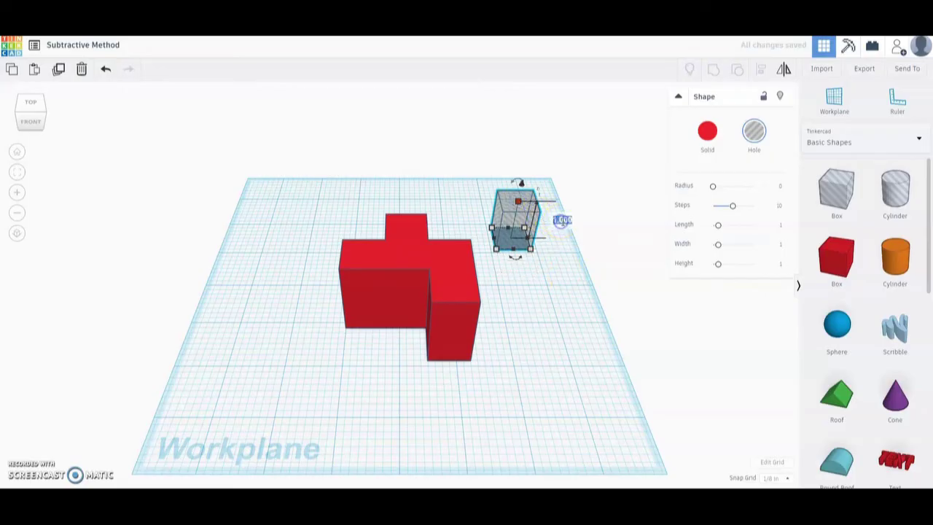
left_click(562, 245)
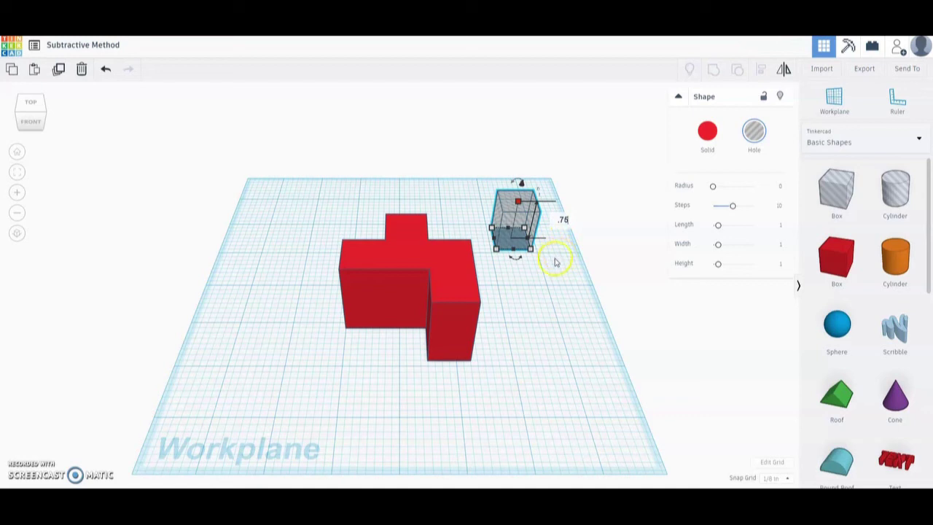
key("Return")
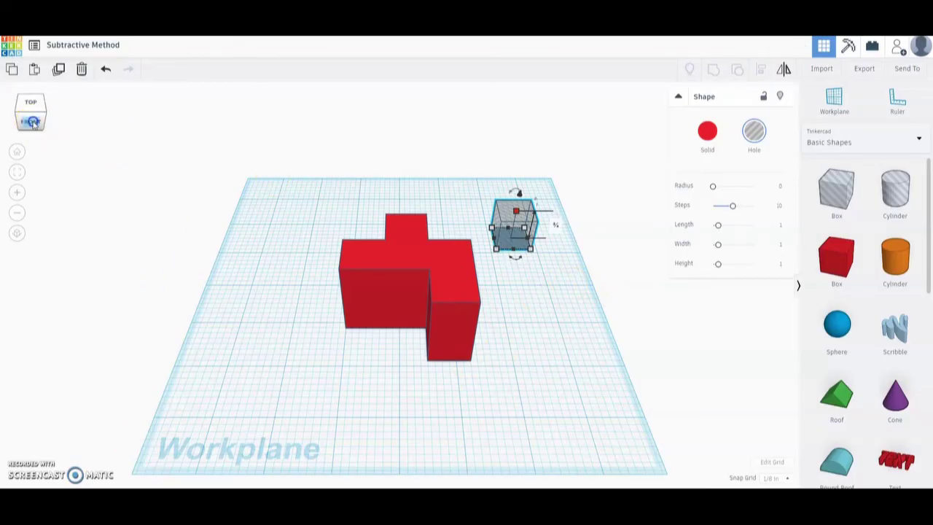
left_click(41, 125)
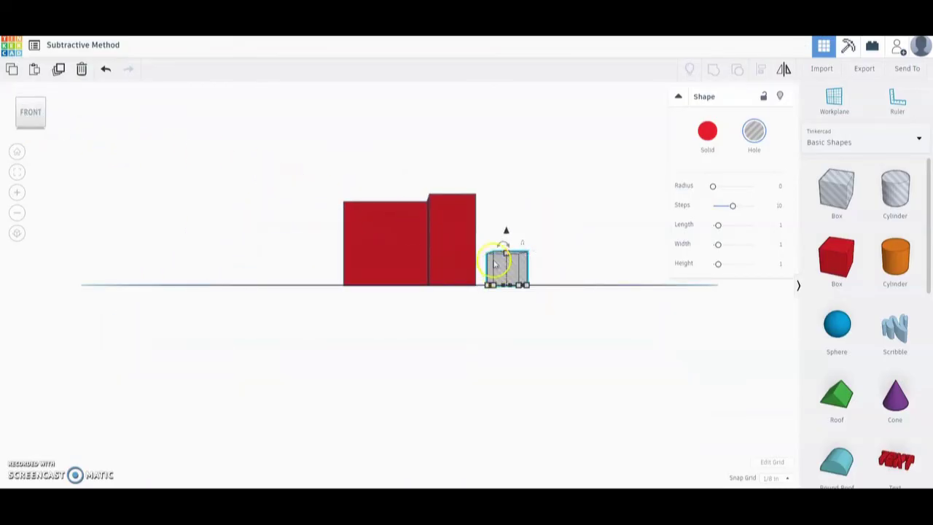
Raise the small hole box, then nudge it over the red shape's lower-right arm.
left_click(507, 232)
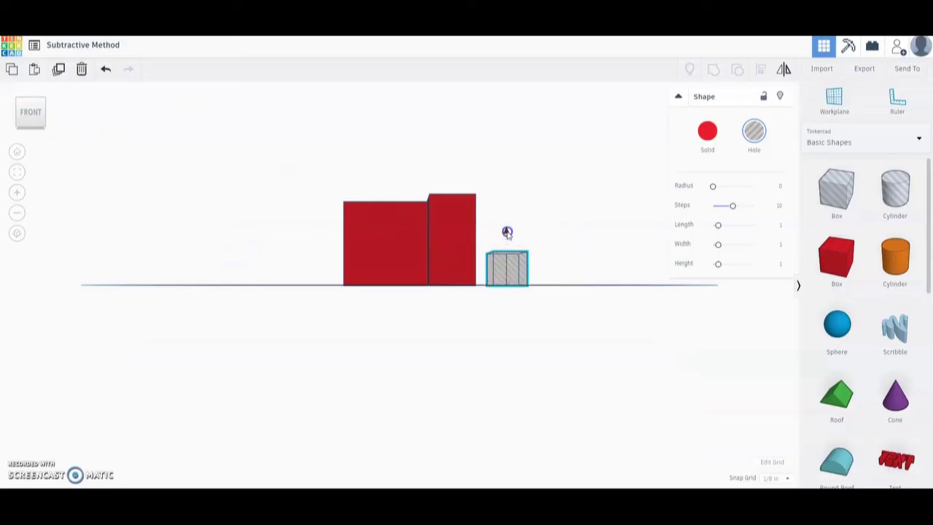
left_click_drag(507, 232, 506, 200)
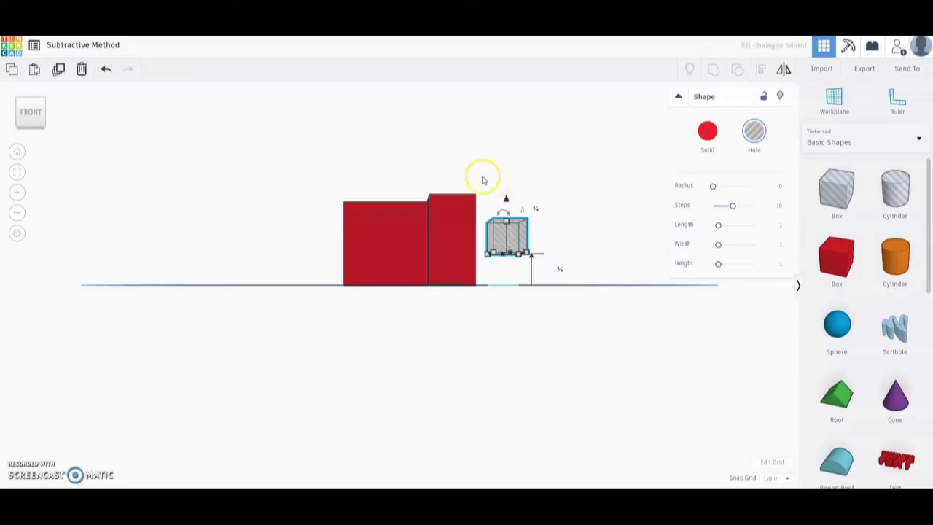
left_click(33, 117)
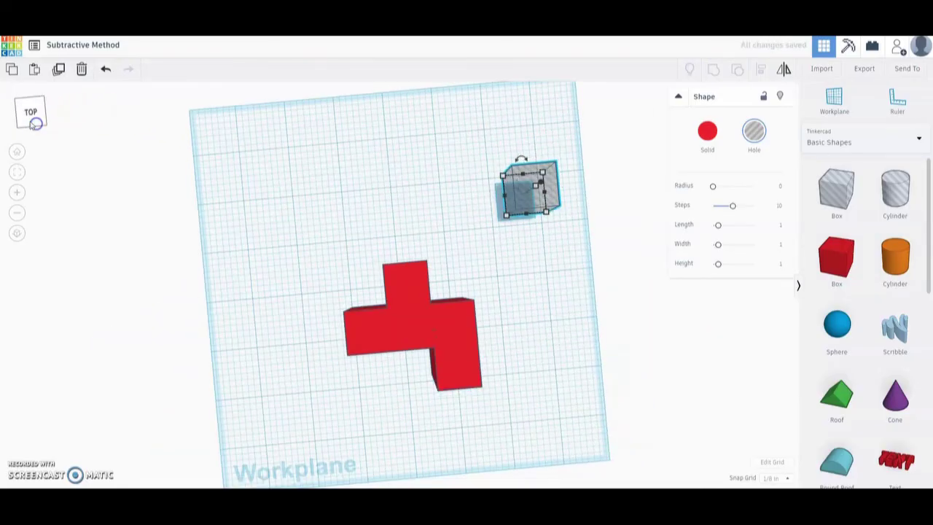
left_click(529, 210)
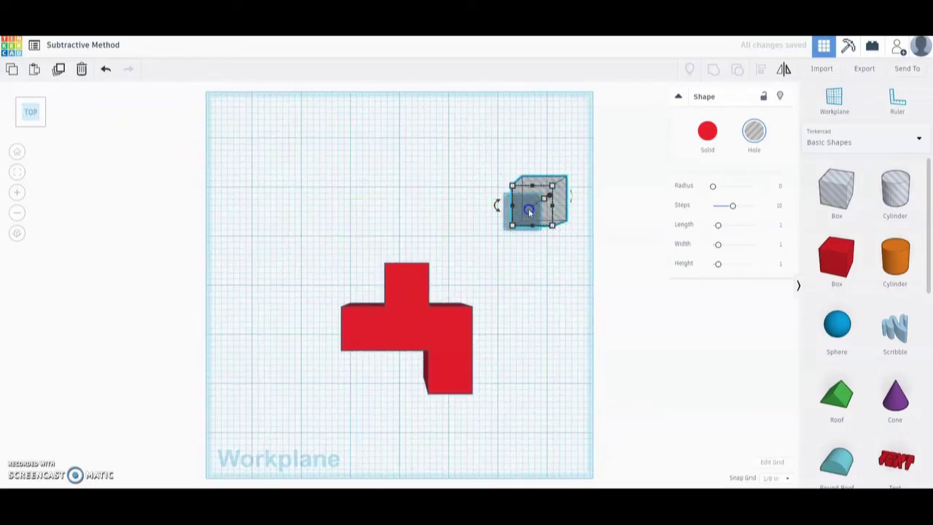
key("Down")
key("Down")
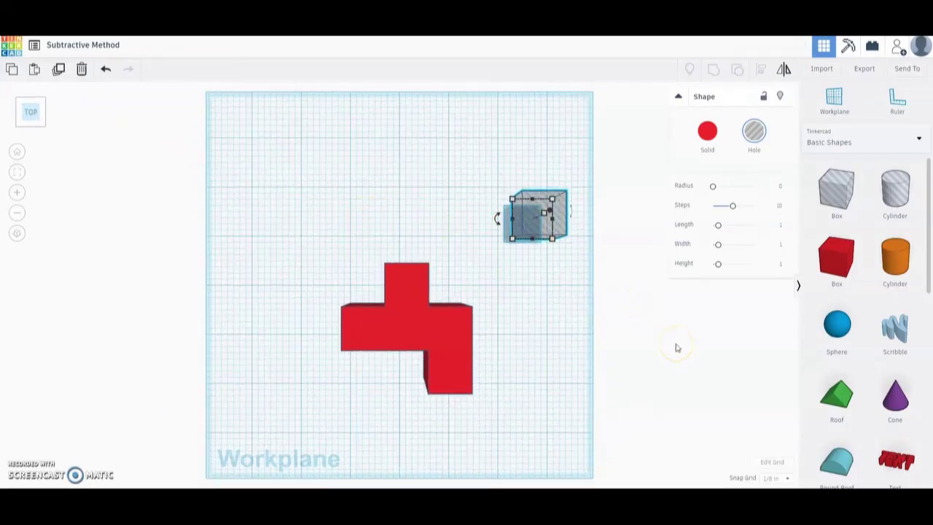
key("Down")
key("Down")
key("Down")
key("Down")
key("Down")
key("Down")
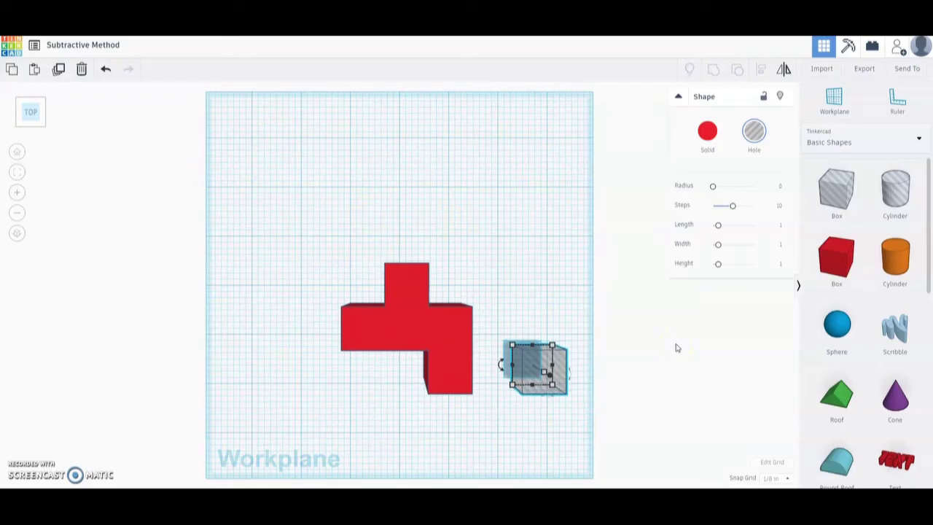
key("Left")
key("Left")
key("Left")
key("Left")
key("Left")
key("Left")
key("Left")
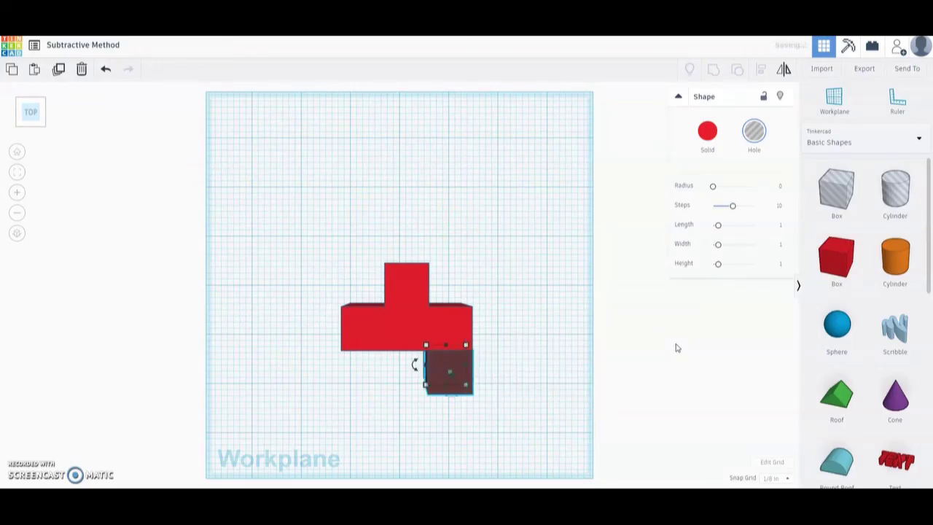
left_click(499, 266)
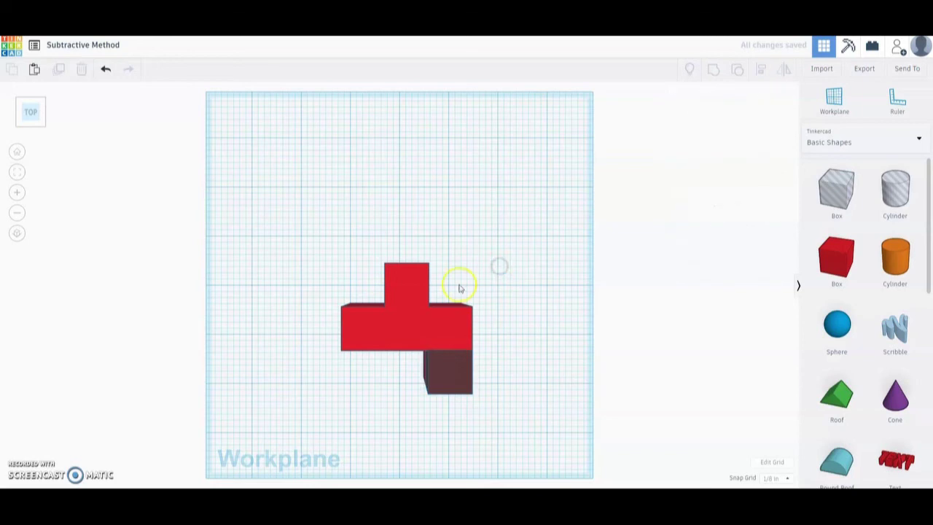
left_click(21, 150)
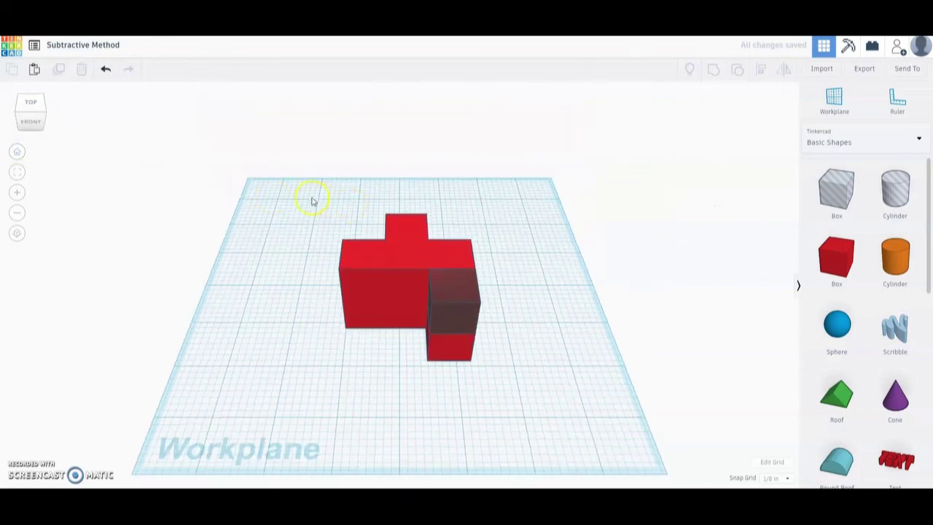
Group the small hole with the red solid to cut down its lower-right arm, and add a new box hole behind it.
left_click_drag(295, 204, 512, 378)
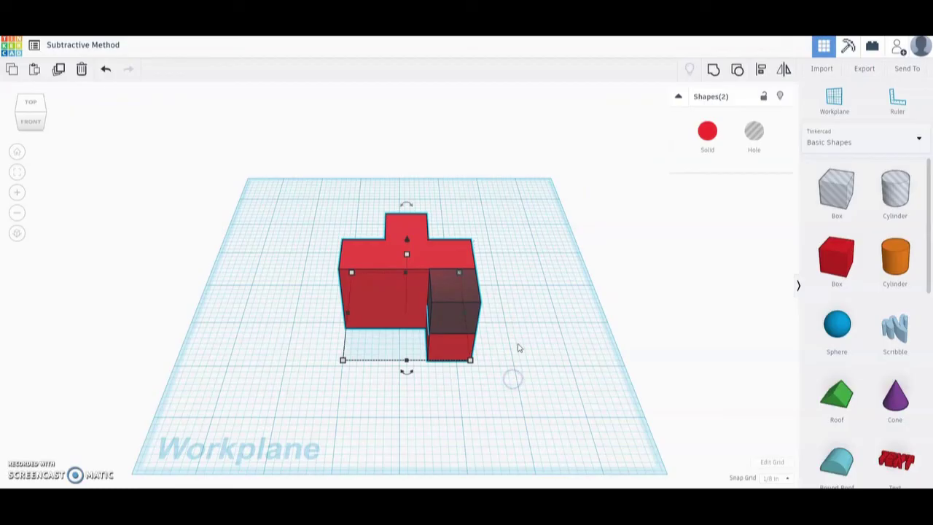
left_click(713, 72)
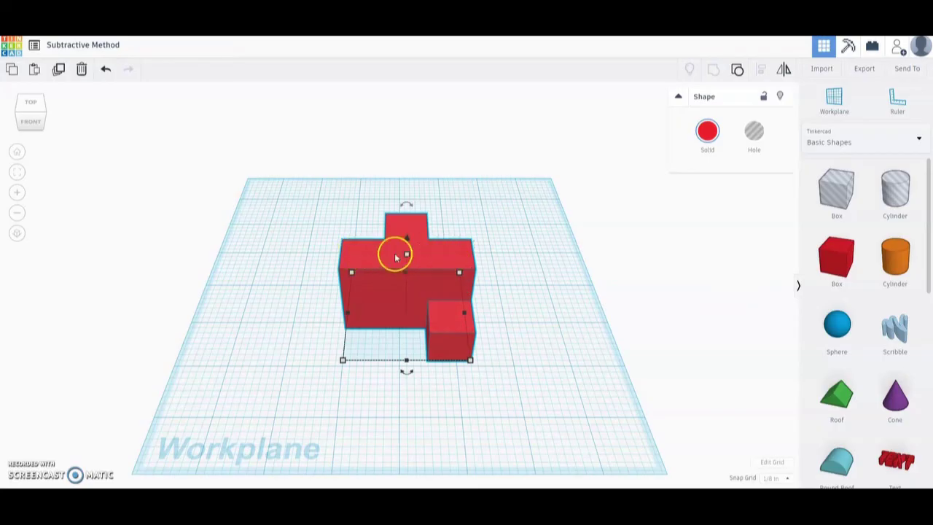
left_click_drag(833, 187, 500, 232)
Resize the new hole box's footprint to 2.25 by 0.75 inches.
left_click(514, 234)
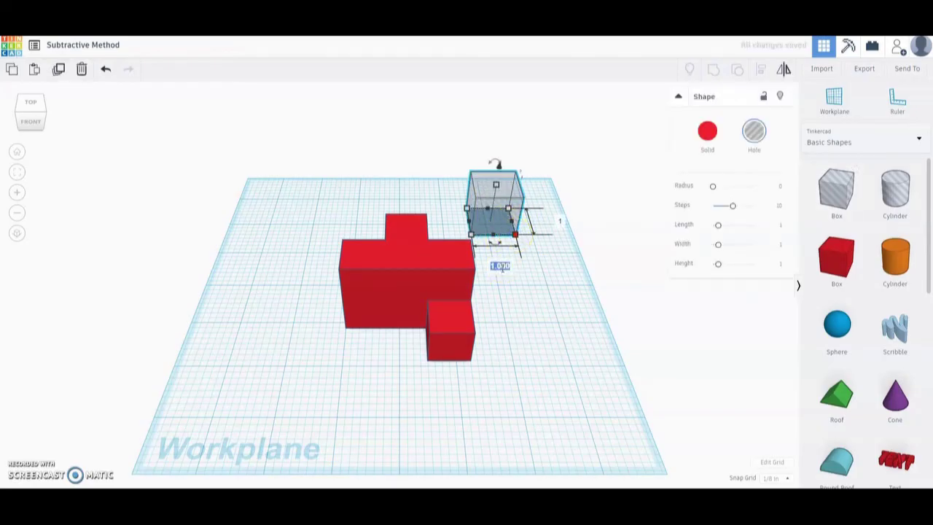
left_click_drag(559, 222, 568, 249)
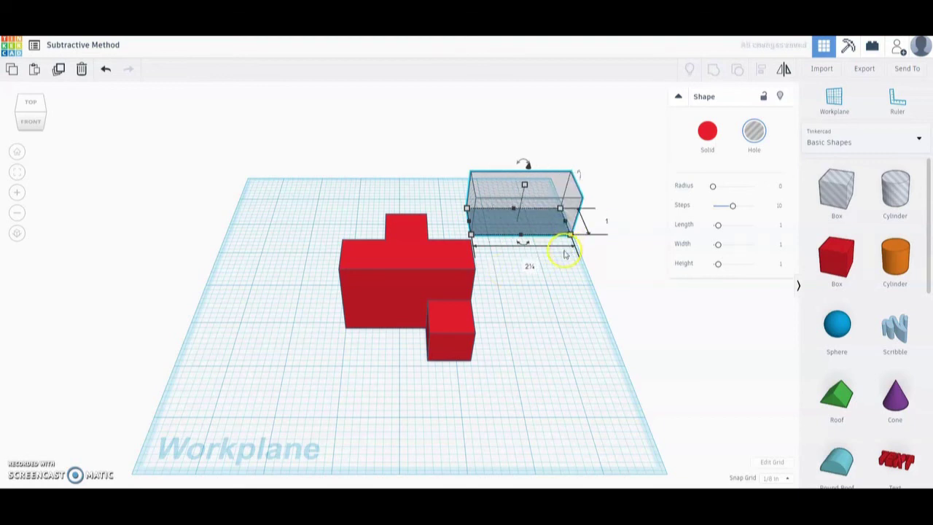
left_click(610, 221)
type("0.25")
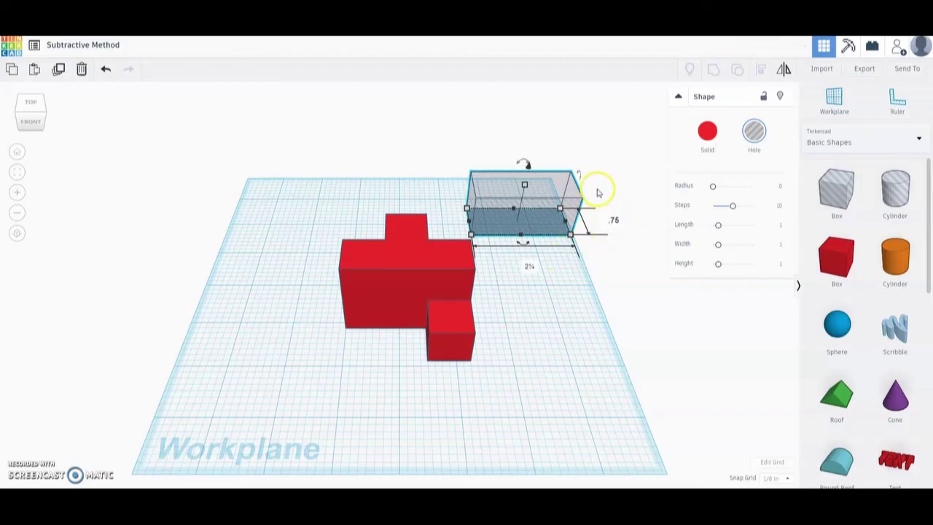
key("Return")
Lower the hole box's height through its height value field.
left_click(523, 185)
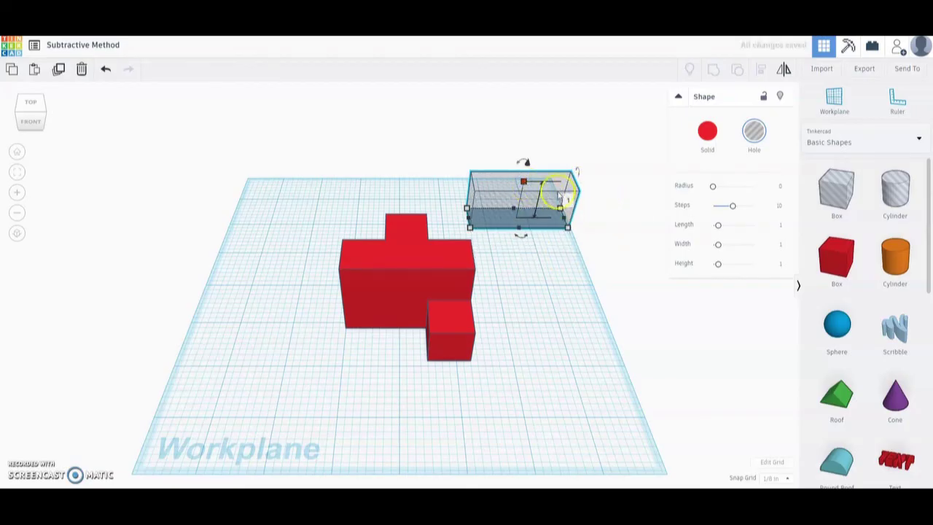
left_click(566, 198)
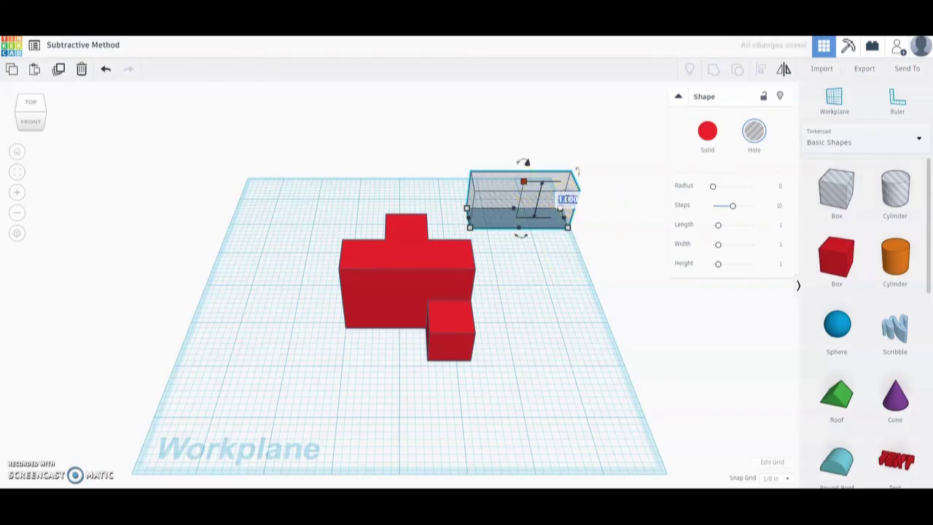
left_click(562, 199)
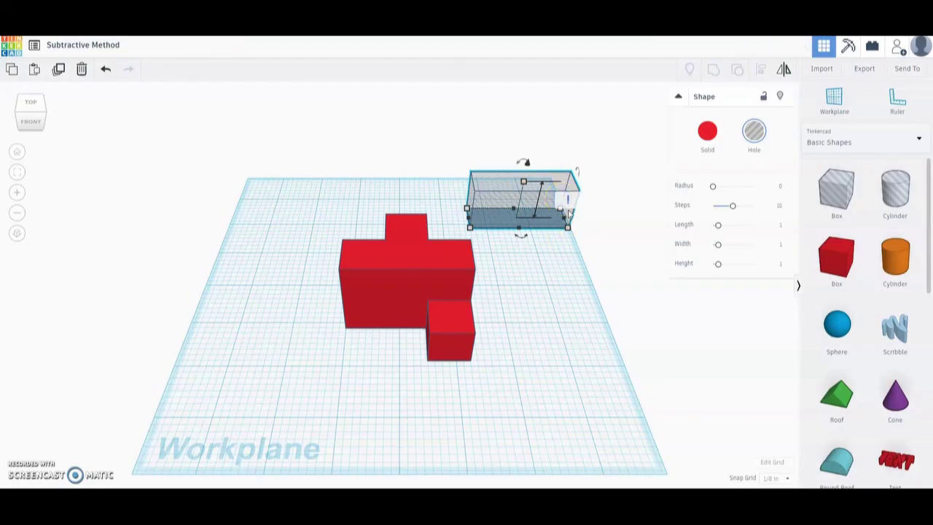
left_click(551, 256)
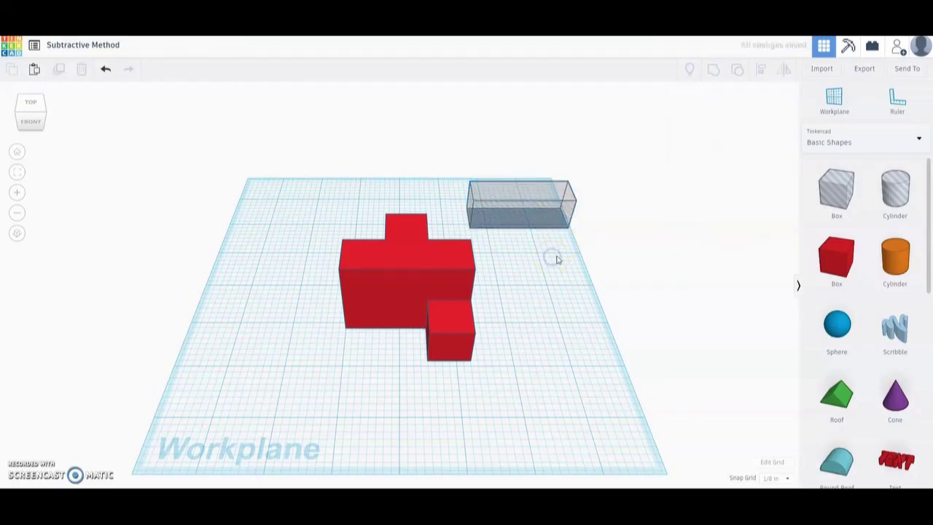
left_click(31, 111)
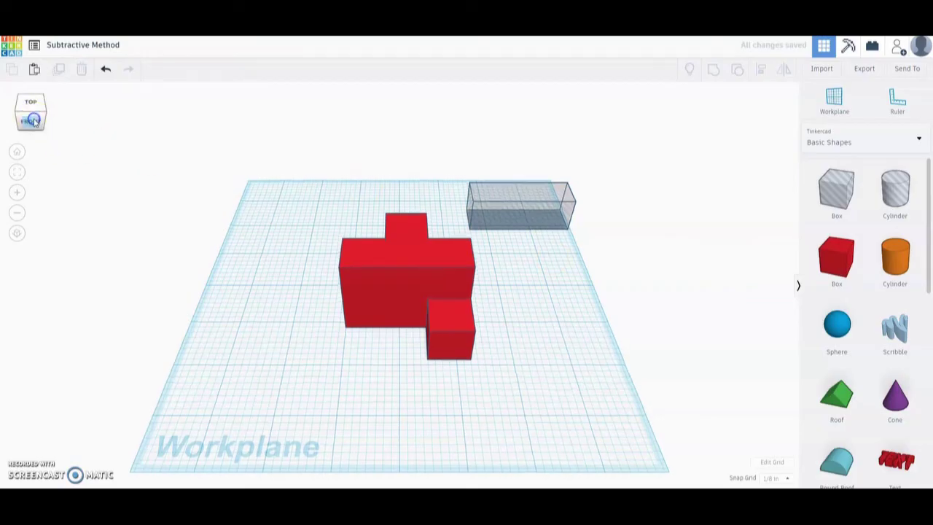
left_click(498, 212)
In front view, lift the long hole box up off the workplane.
left_click(513, 258)
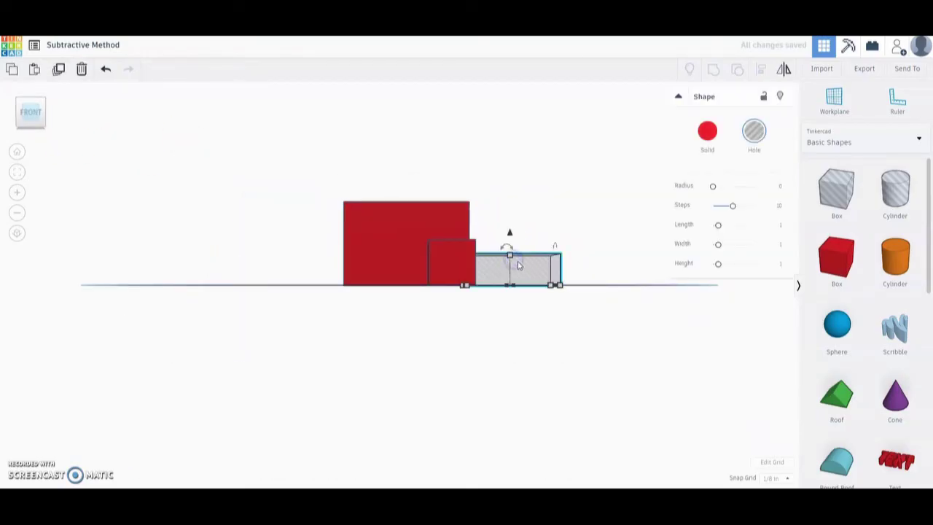
left_click_drag(510, 237, 510, 201)
left_click(166, 139)
From top view, nudge the hole box down and left over the red shape's middle crossbar.
mouse_move(40, 109)
left_mouse_down()
mouse_move(34, 130)
mouse_move(43, 128)
left_mouse_up()
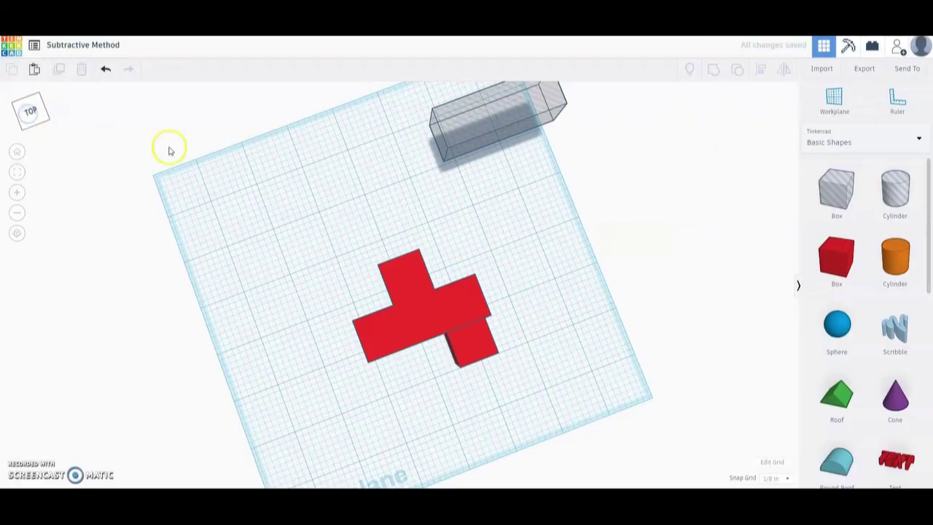
left_click(31, 110)
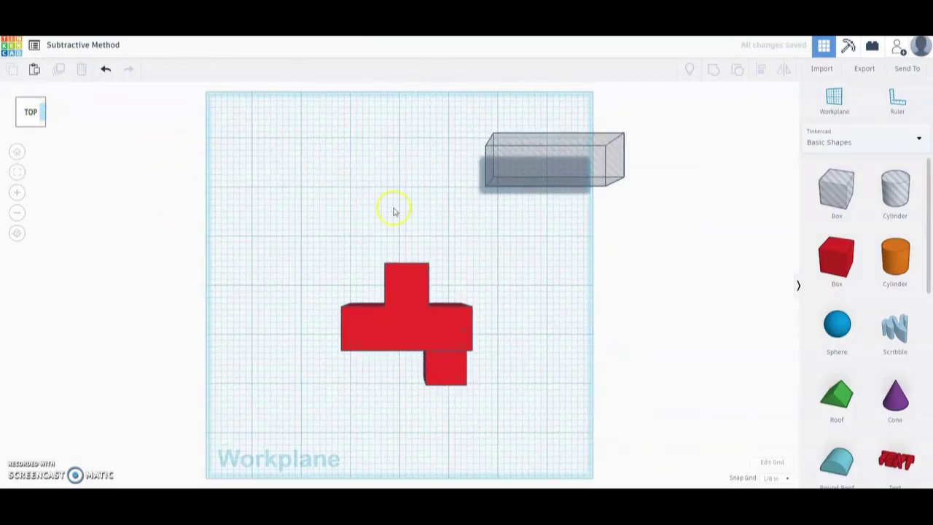
left_click(527, 162)
key("Down")
key("Down")
key("Down")
key("Down")
key("Down")
key("Down")
key("Down")
key("Down")
key("Down")
key("Down")
key("Left")
key("Left")
key("Left")
key("Left")
key("Left")
key("Left")
key("Left")
key("Left")
key("Left")
key("Left")
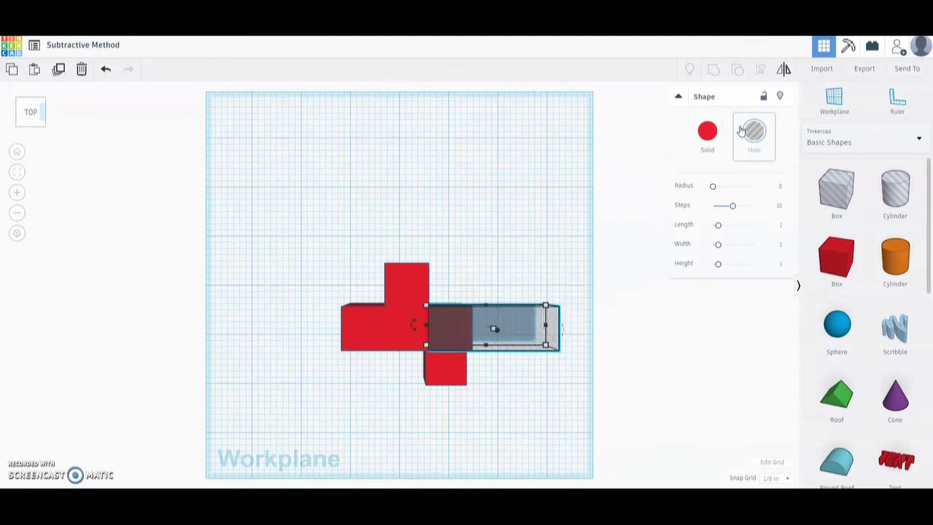
key("Left")
key("Left")
key("Left")
key("Left")
key("Left")
key("Left")
key("Left")
key("Left")
key("Left")
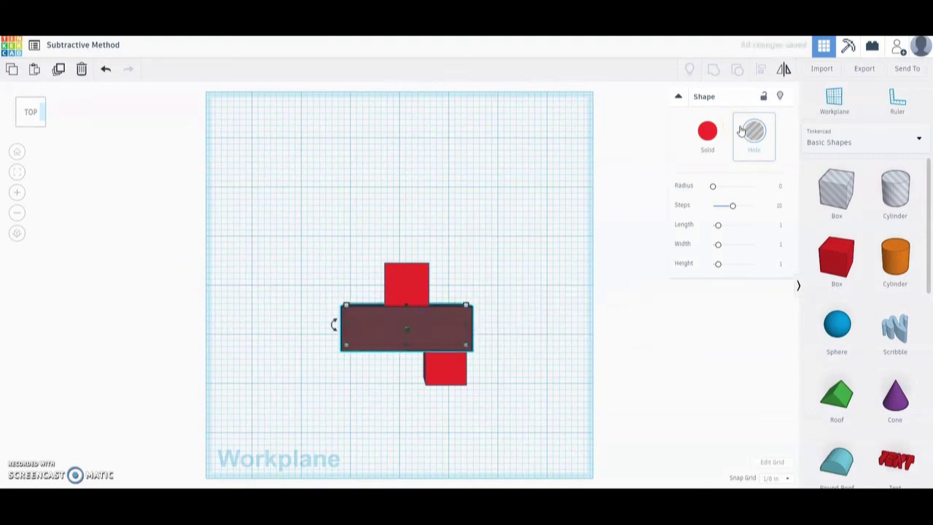
left_click(479, 251)
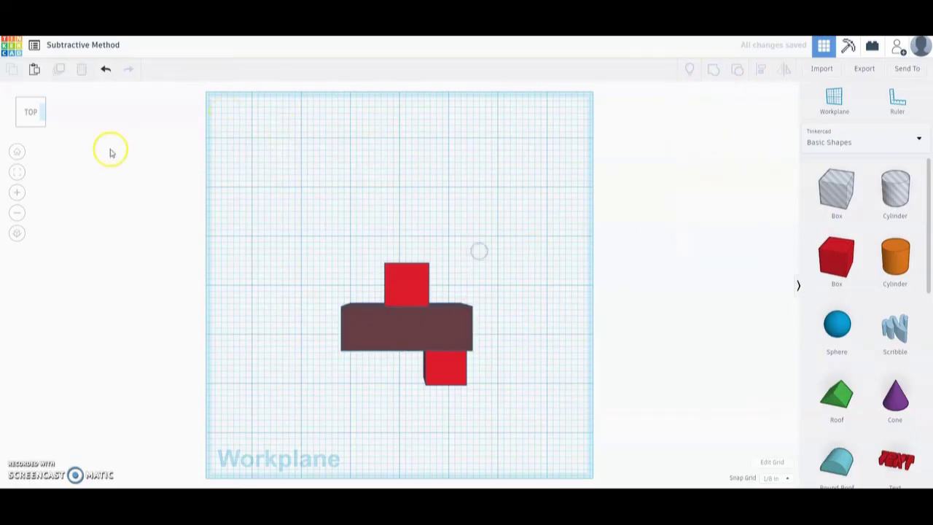
left_click(17, 153)
Group the long hole with the red solid to cut its middle band down into a stepped piece.
left_click_drag(285, 199, 534, 389)
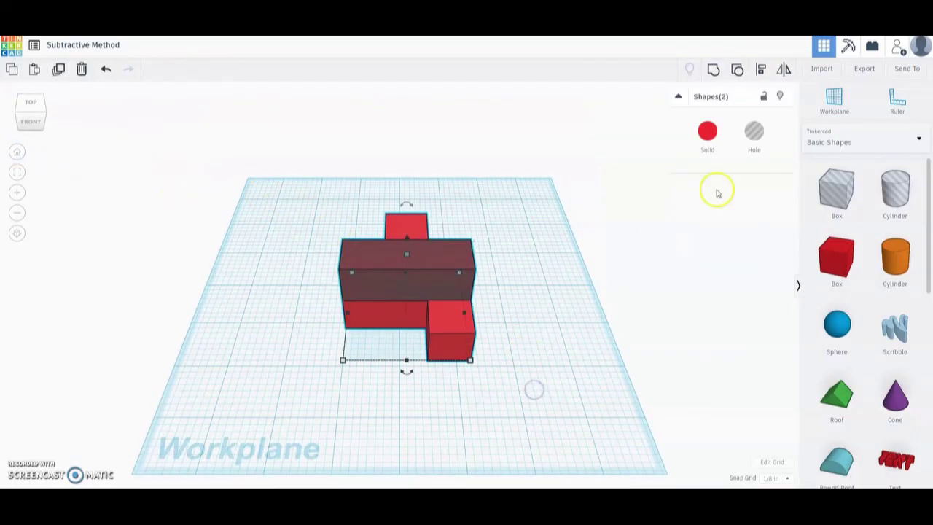
left_click(712, 69)
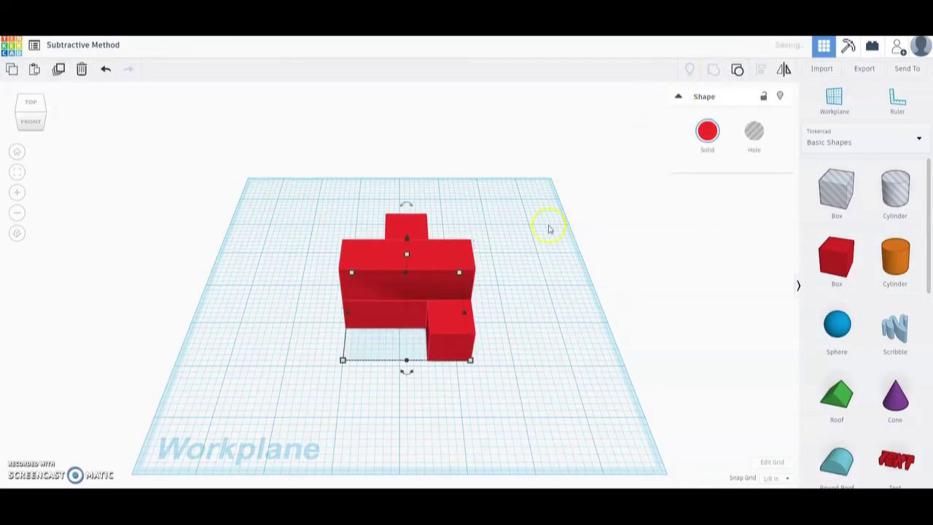
left_click(529, 269)
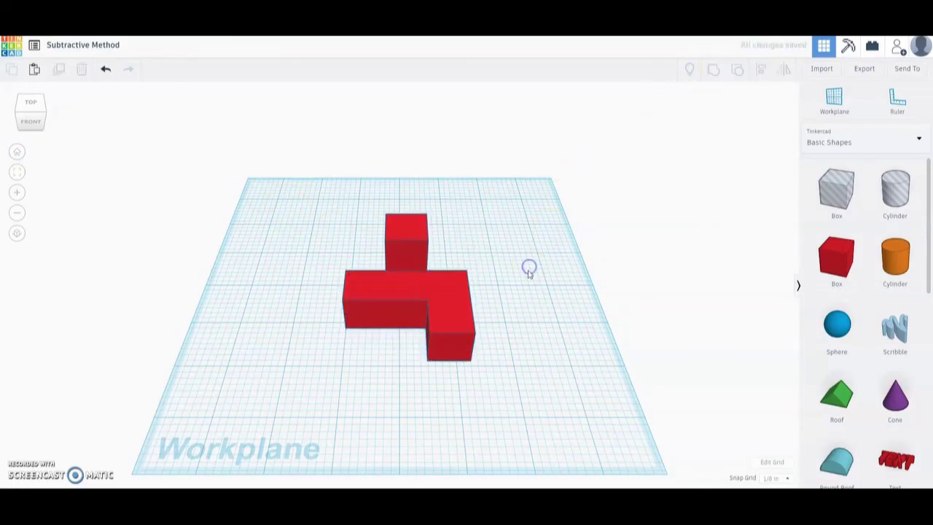